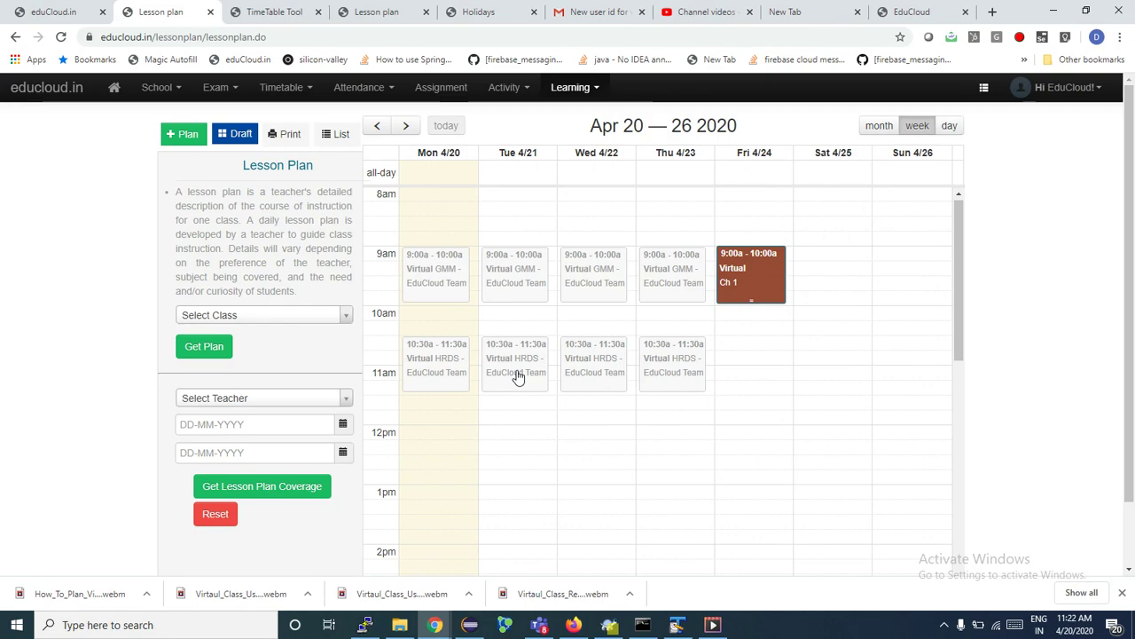
# Step: Load the Virtual class's weekly timetable and start a new lesson plan
pyautogui.click(309, 317)
pyautogui.write('vir')
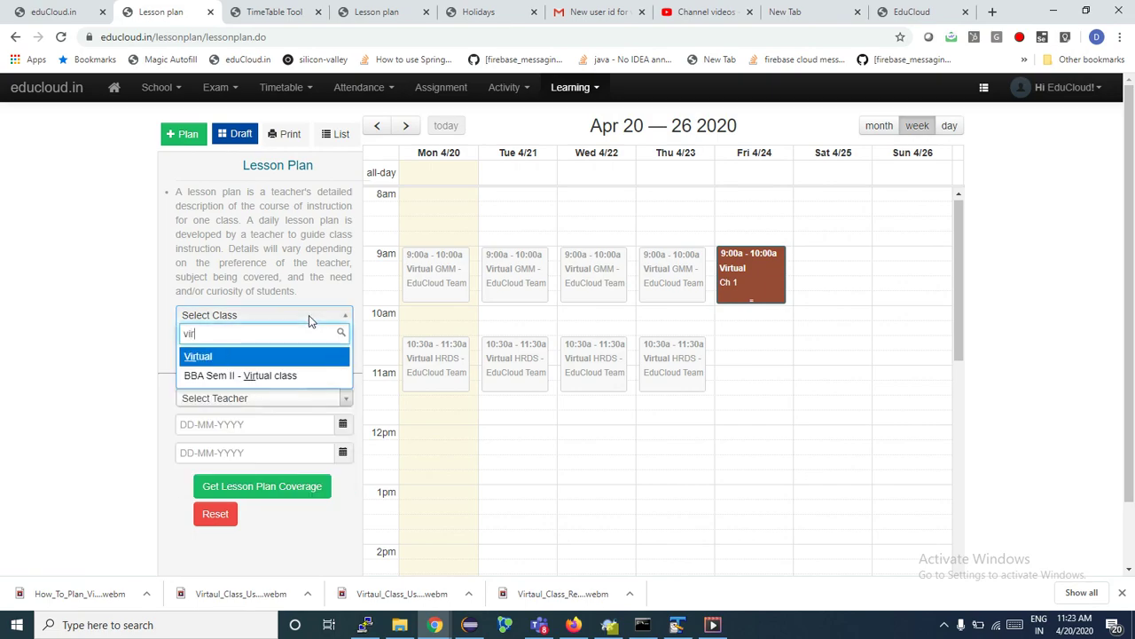
pyautogui.click(203, 355)
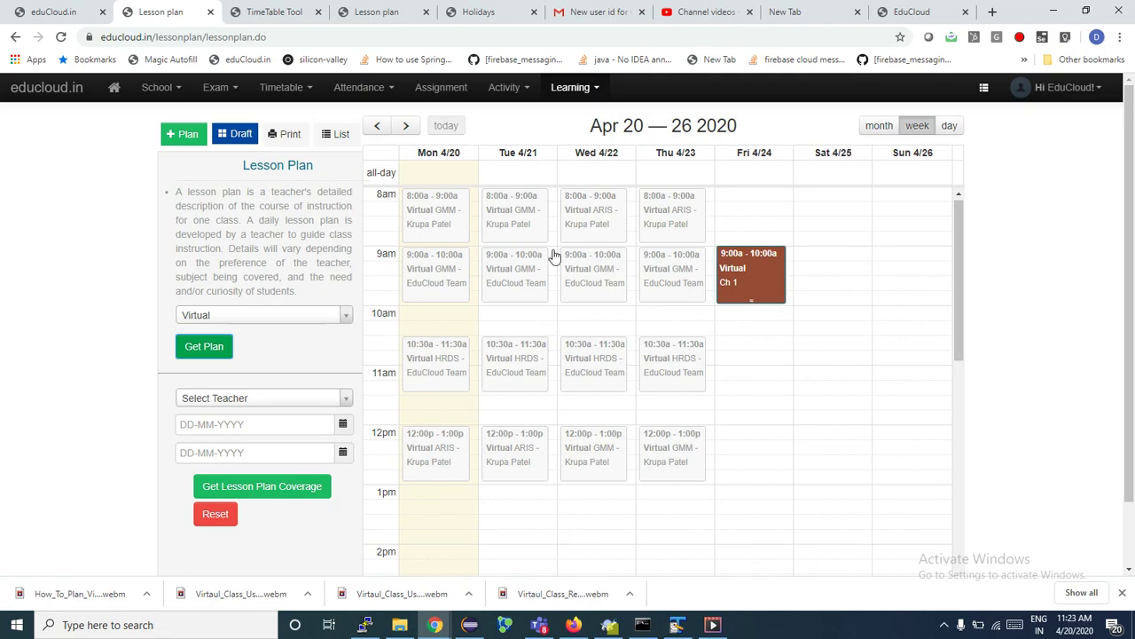
pyautogui.click(180, 138)
# Step: Set the new lesson plan's class to Virtual and subject to GMM
pyautogui.click(186, 135)
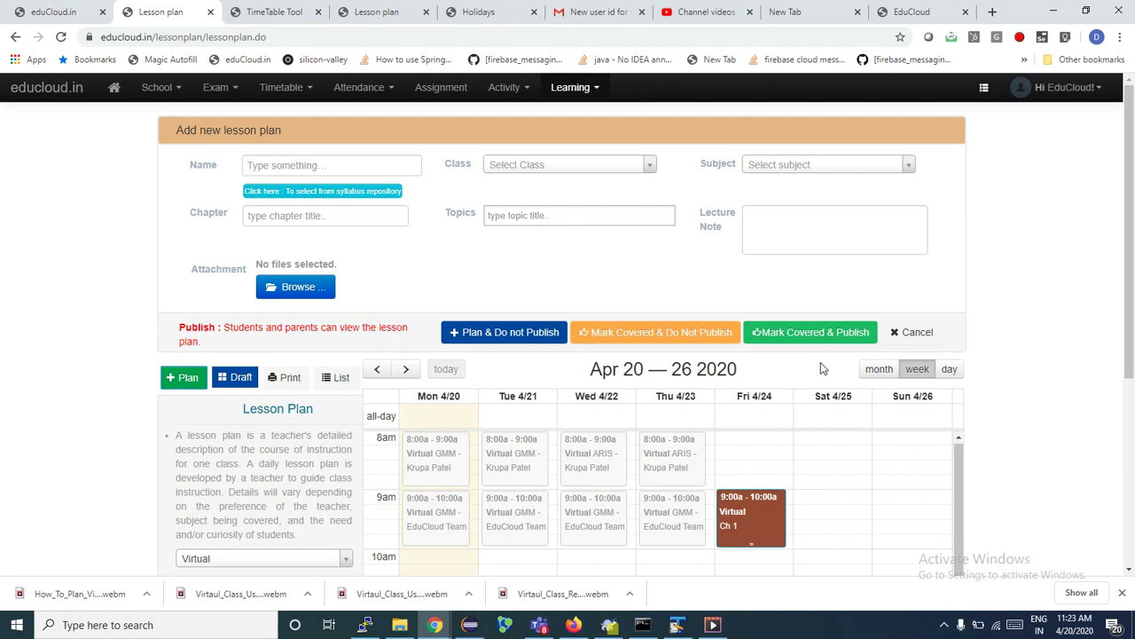
pyautogui.click(551, 164)
pyautogui.write('v')
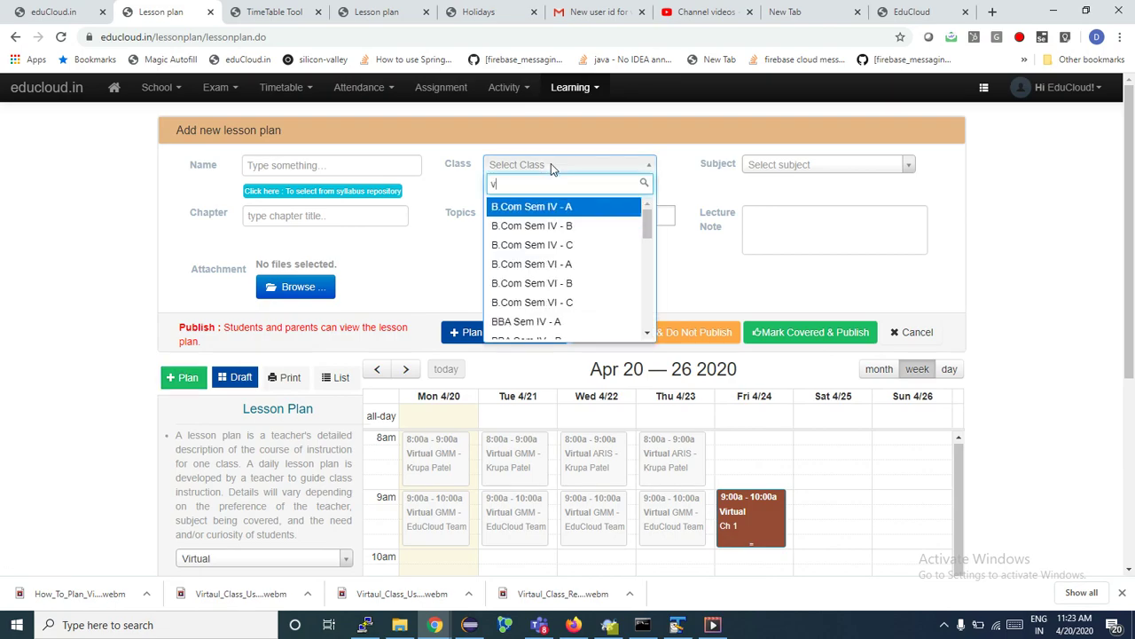
pyautogui.write('ir')
pyautogui.press('Return')
pyautogui.click(790, 159)
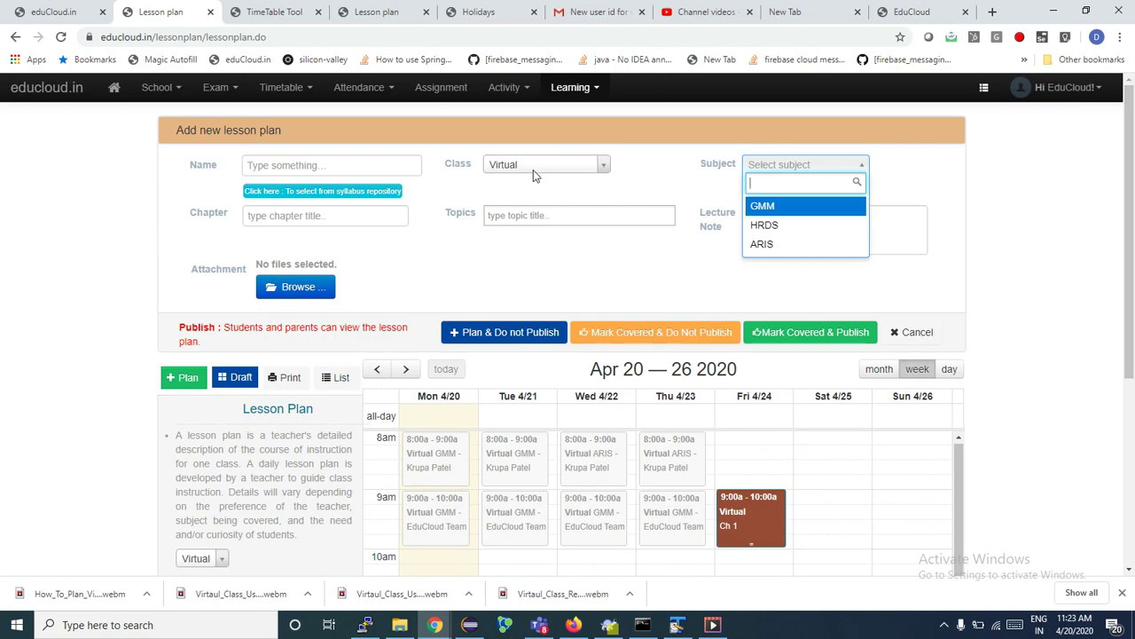
pyautogui.click(773, 213)
# Step: Enter chapter Ch - 1, replacing the mistyped Ch - q
pyautogui.click(289, 219)
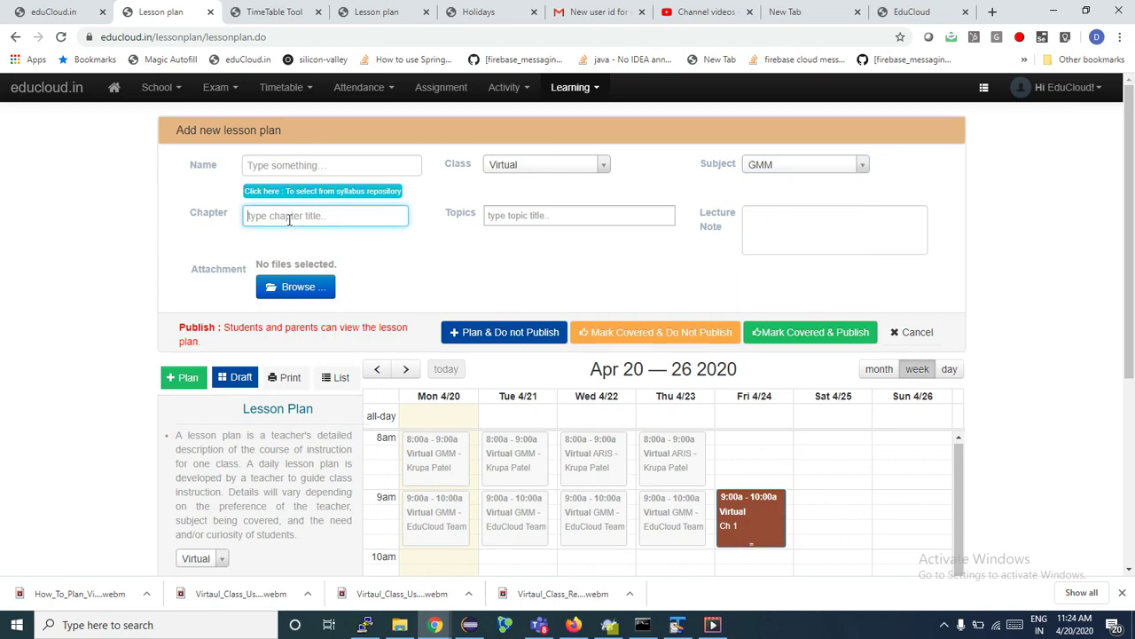
pyautogui.write('Ch - q')
pyautogui.press('Tab')
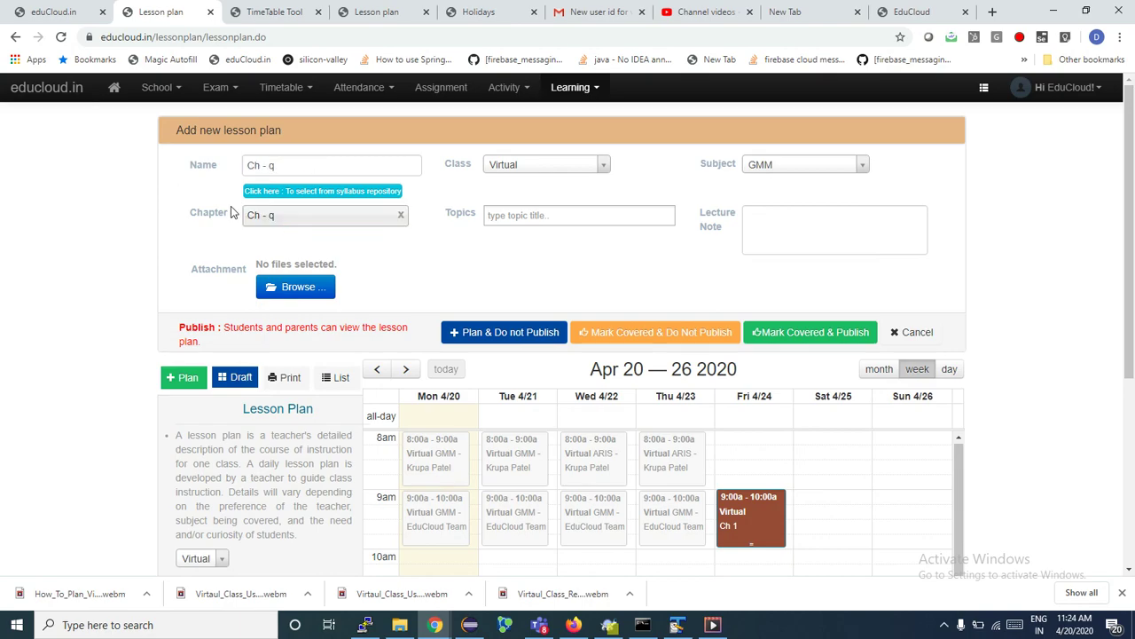
pyautogui.click(402, 217)
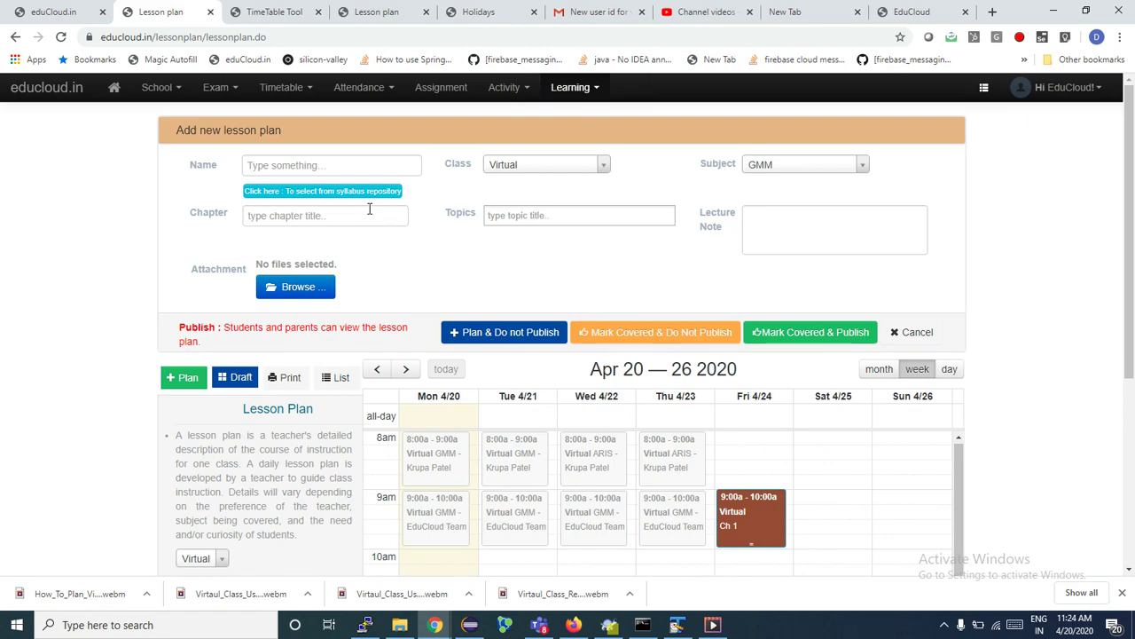
pyautogui.scroll(-4, 370, 209)
pyautogui.scroll(4, 1131, 299)
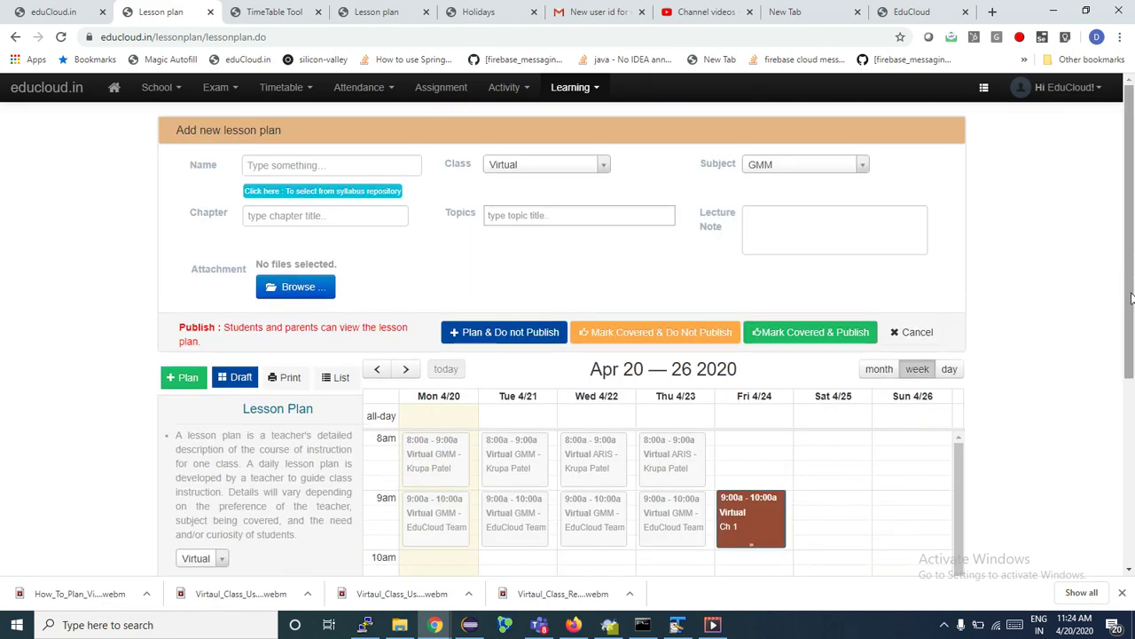
pyautogui.click(269, 214)
pyautogui.write('C')
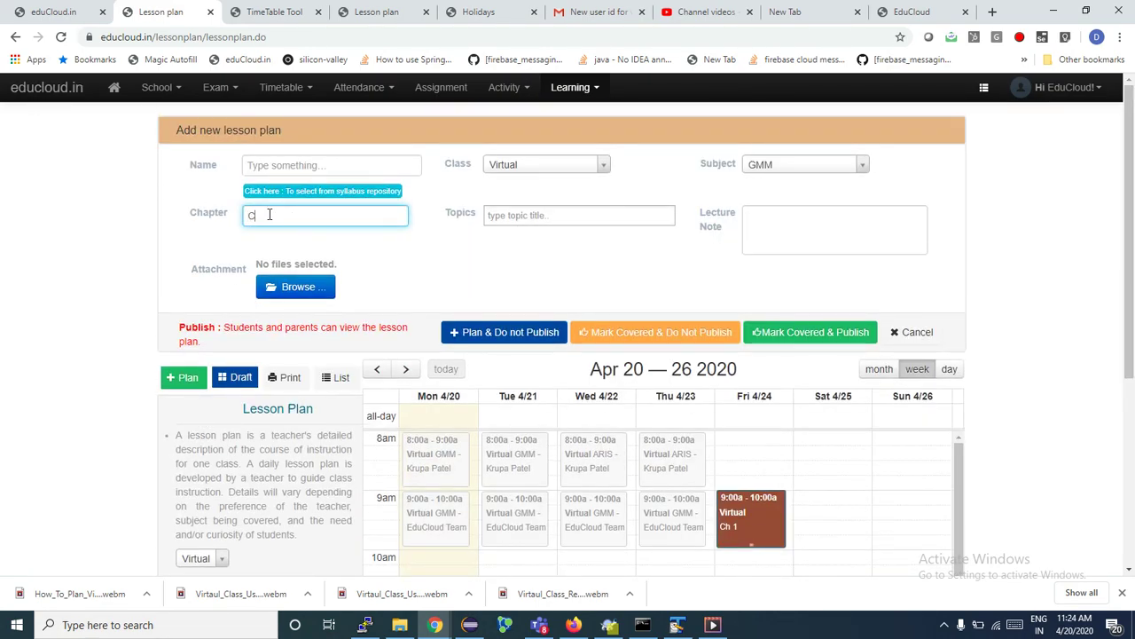
pyautogui.write('h -')
pyautogui.press('Return')
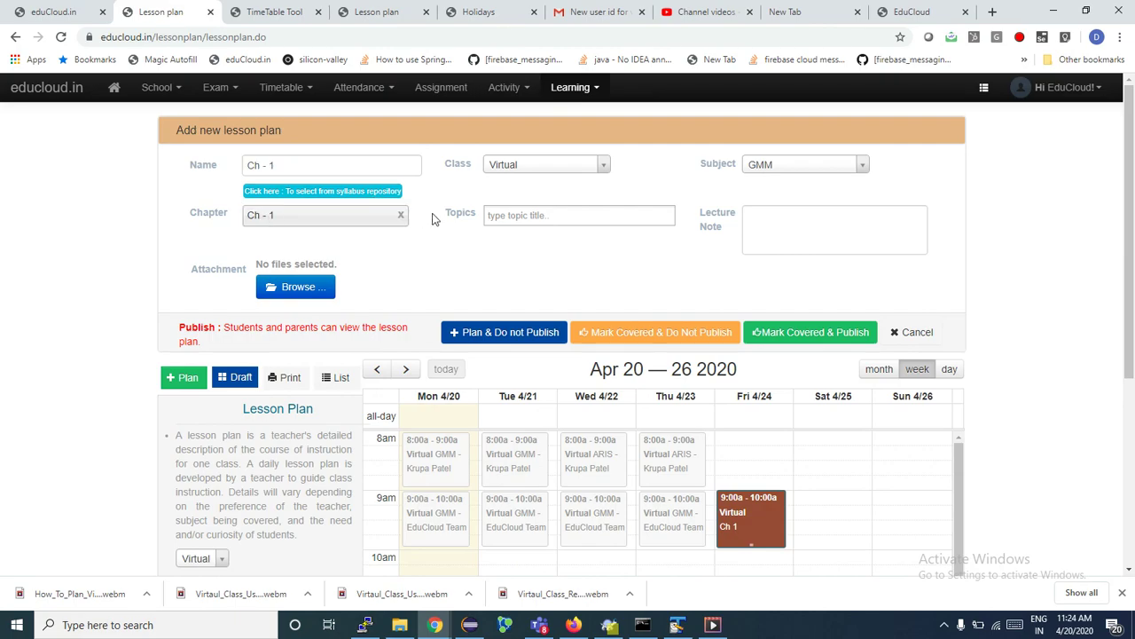
# Step: Add the topics Topic 1 and Toipic 2
pyautogui.write('Topic 1')
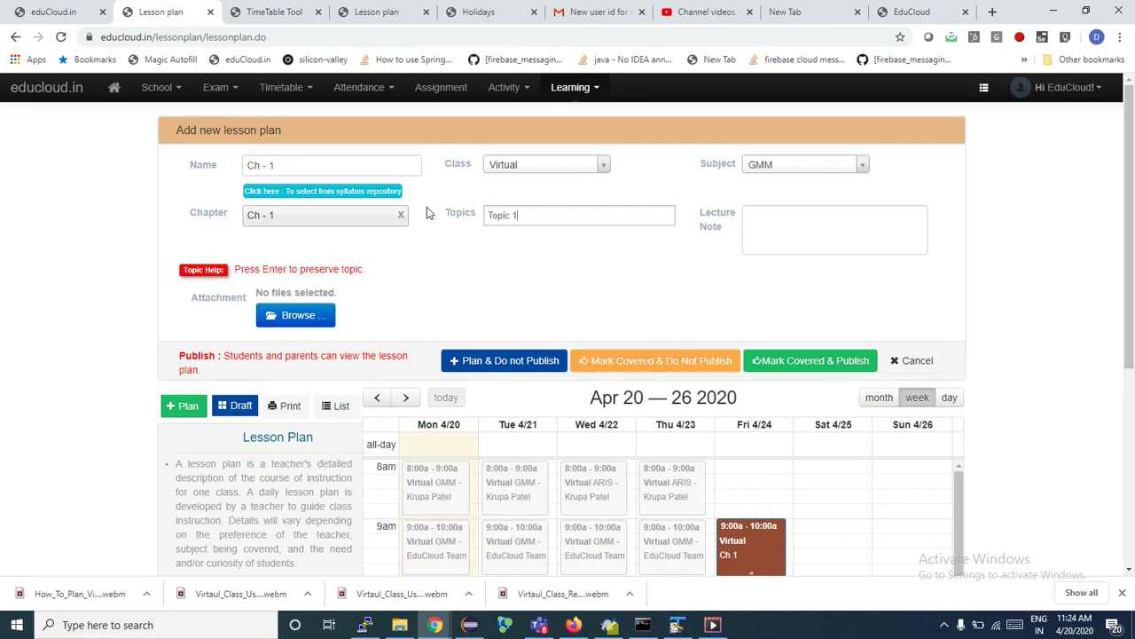
pyautogui.press('Return')
pyautogui.write('Toipc')
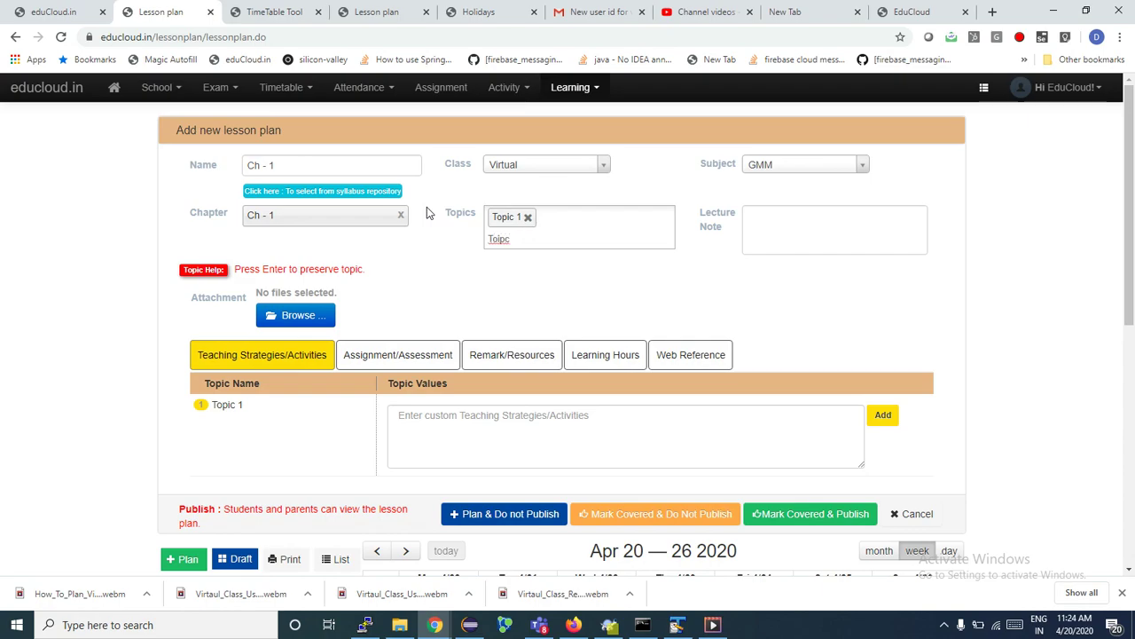
pyautogui.press('BackSpace')
pyautogui.press('BackSpace')
pyautogui.write('pic 2')
pyautogui.press('Return')
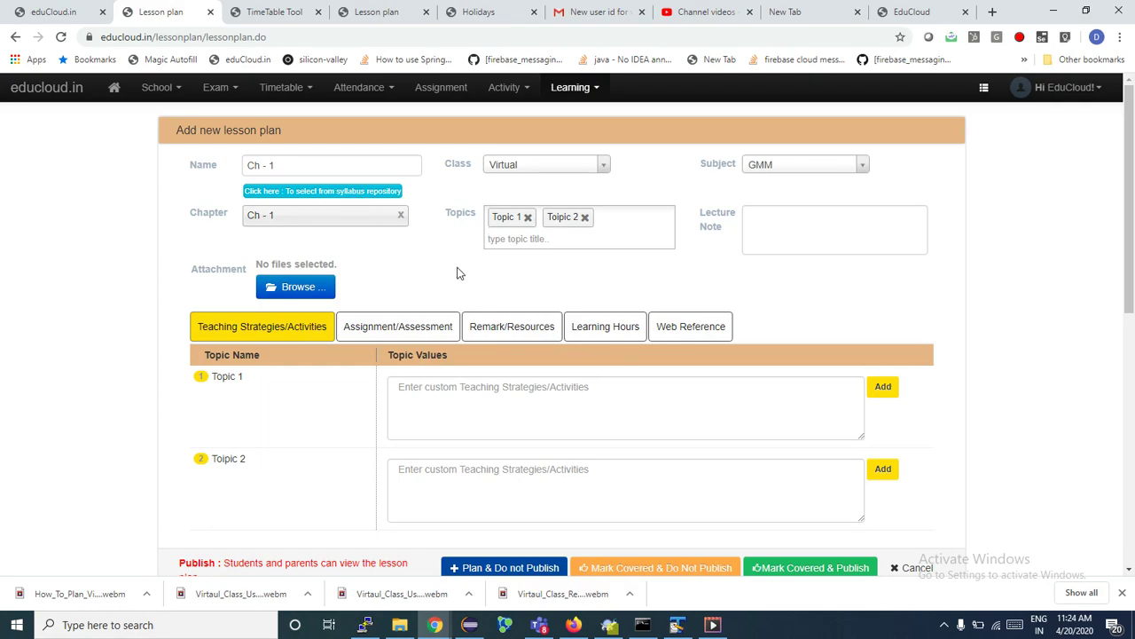
pyautogui.scroll(-2, 459, 273)
pyautogui.scroll(1, 458, 272)
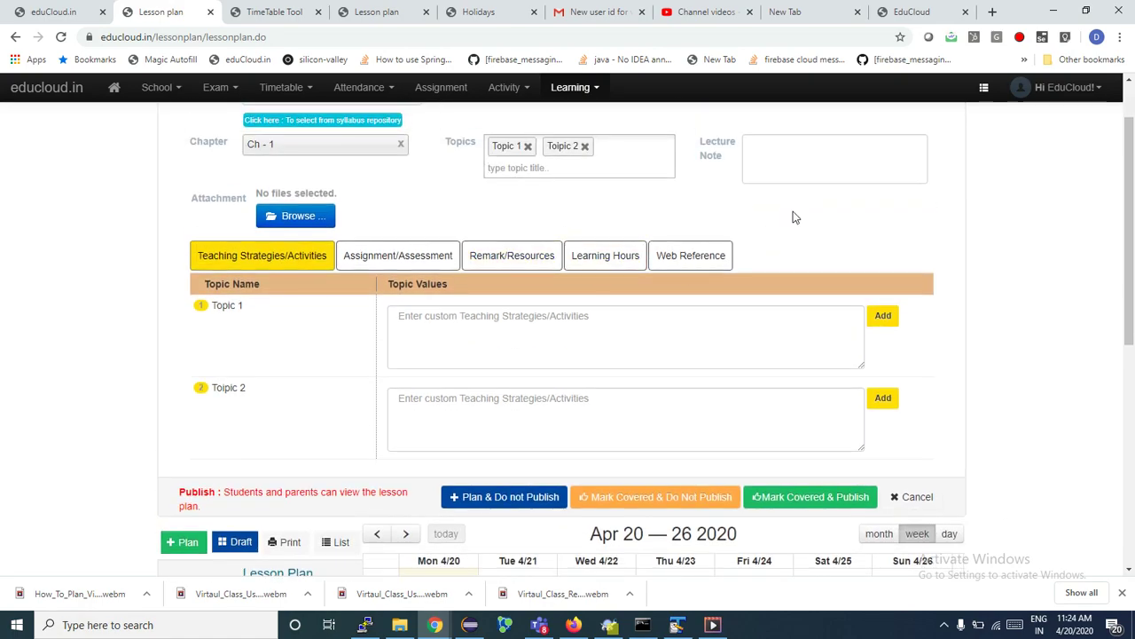
pyautogui.click(798, 166)
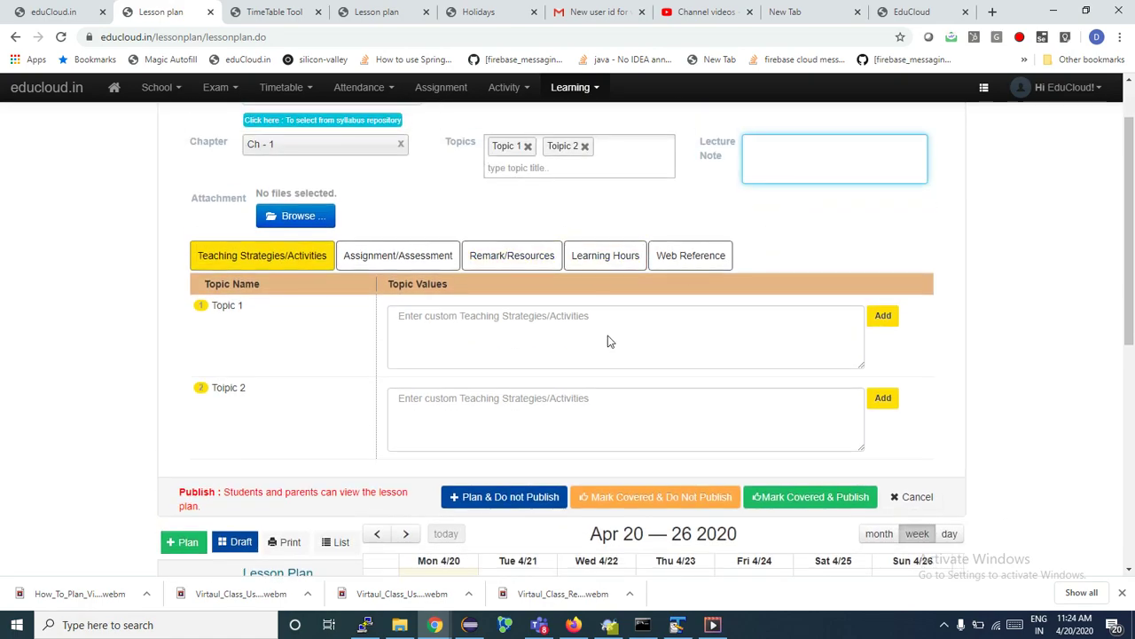
# Step: Save Ch - 1 unpublished and schedule it on Sat 4/25 from 9:00 to 10:00
pyautogui.click(510, 497)
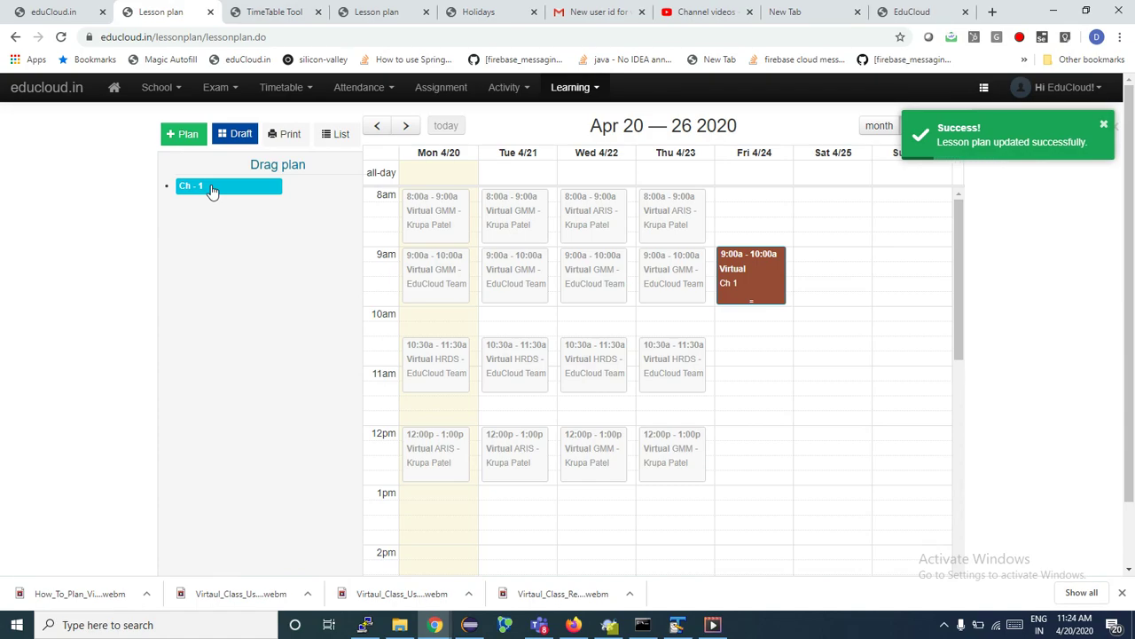
pyautogui.moveTo(213, 192); pyautogui.dragTo(849, 256)
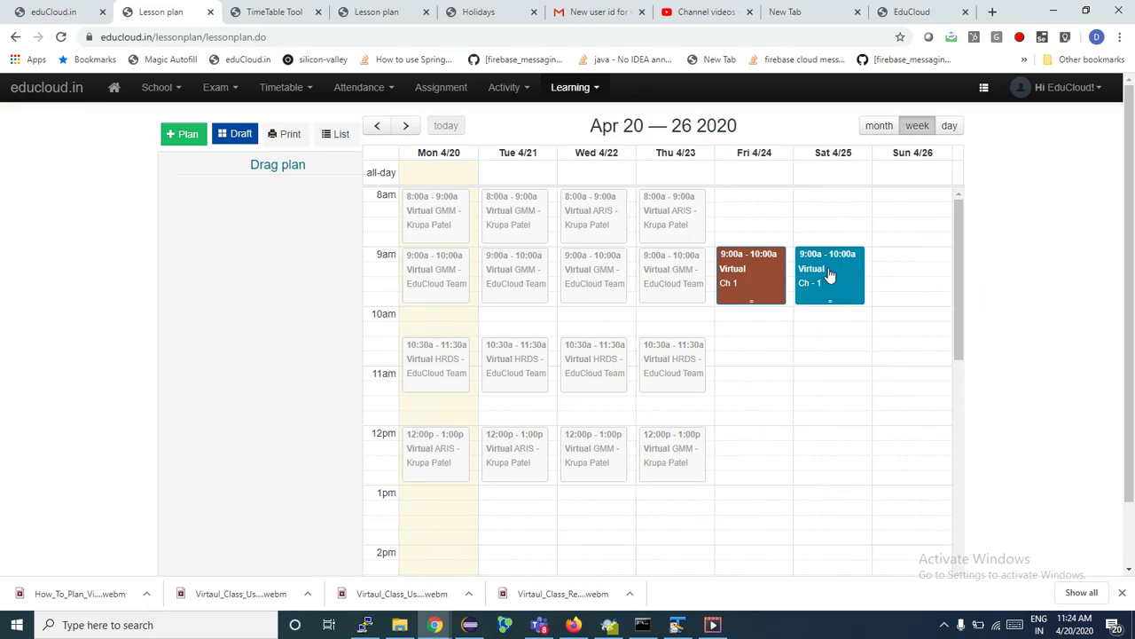
pyautogui.click(831, 275)
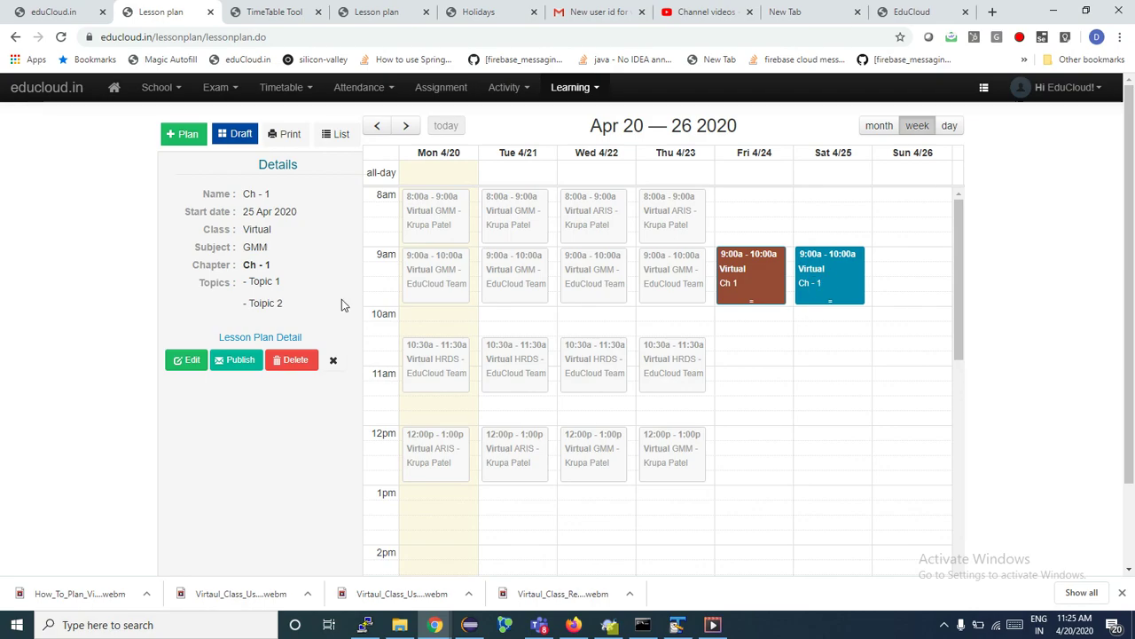
# Step: Dismiss a blank plan form and open lesson plan Ch - 1 to review its virtual-class details
pyautogui.click(166, 133)
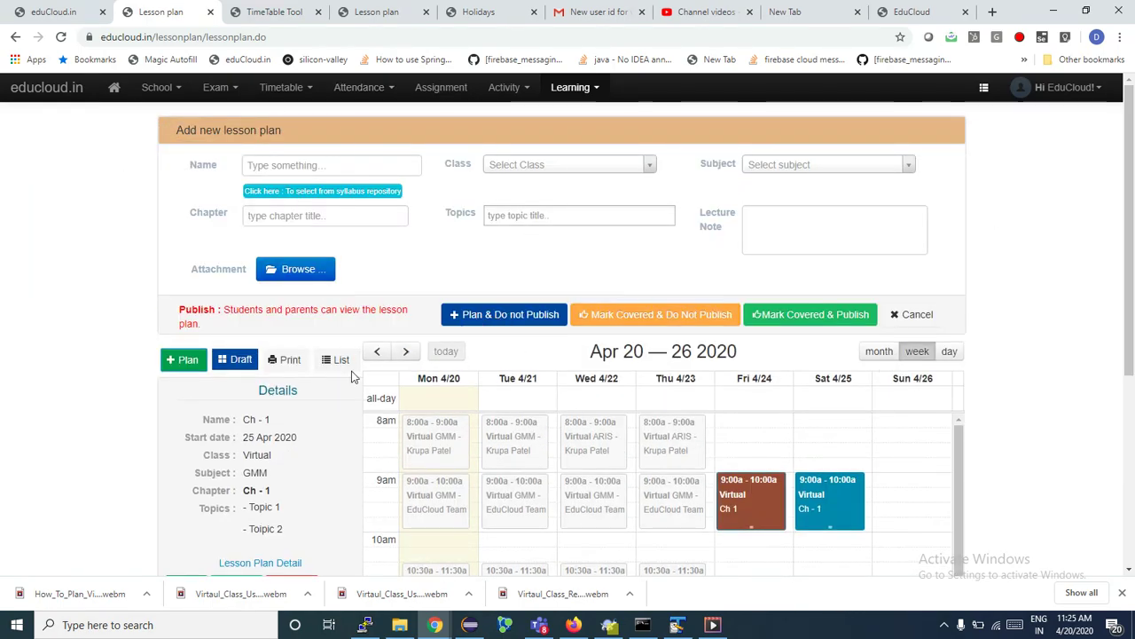
pyautogui.click(914, 314)
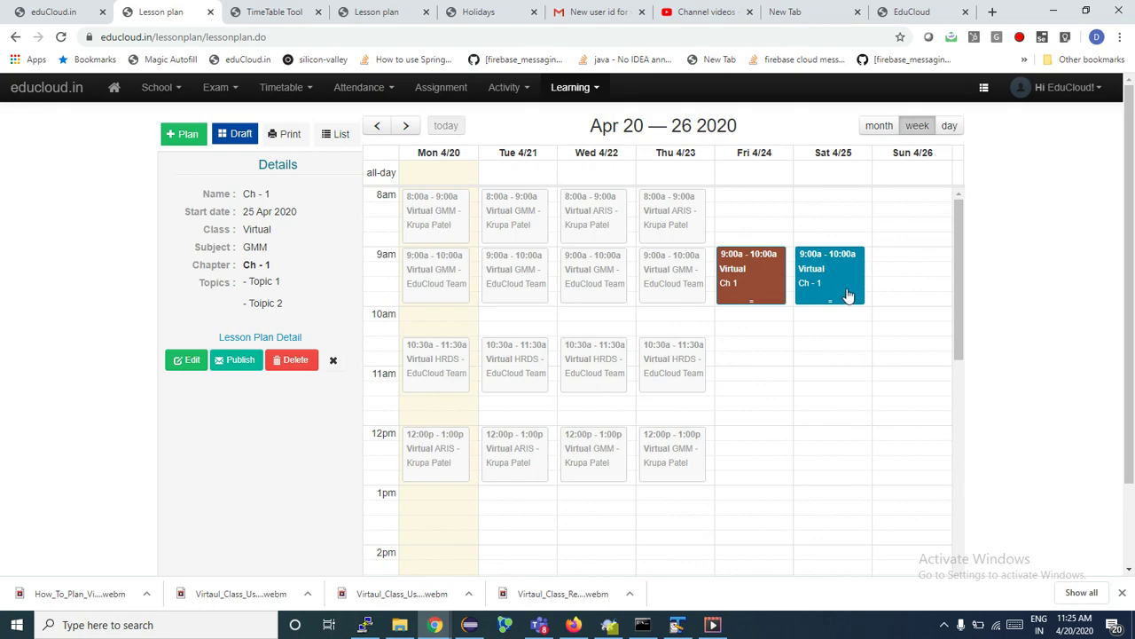
pyautogui.click(183, 359)
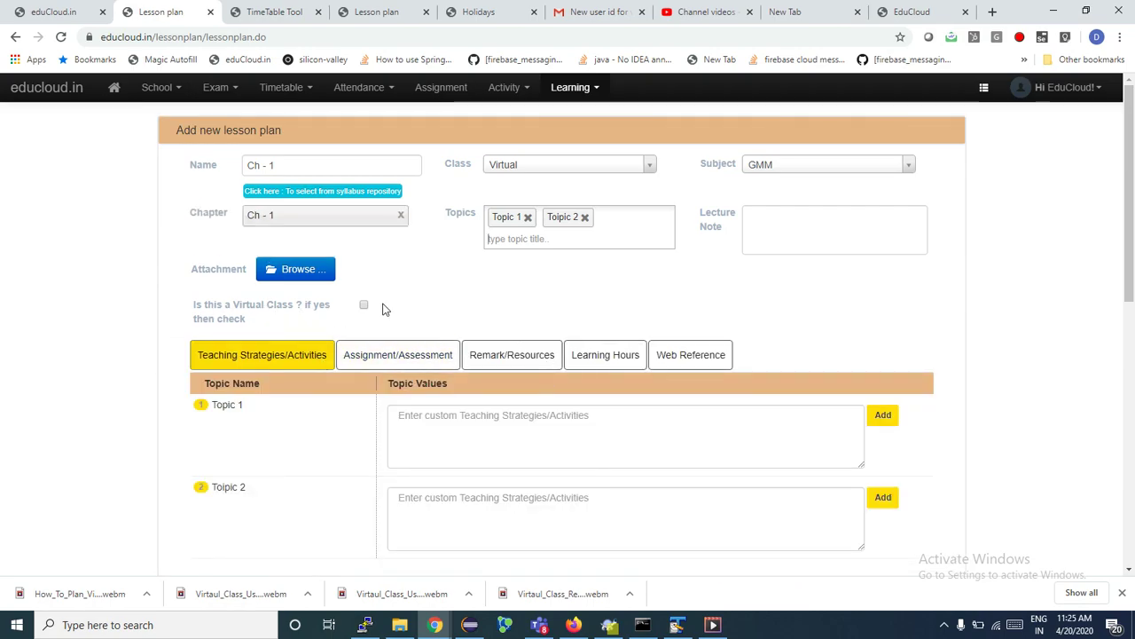
pyautogui.scroll(-3, 367, 307)
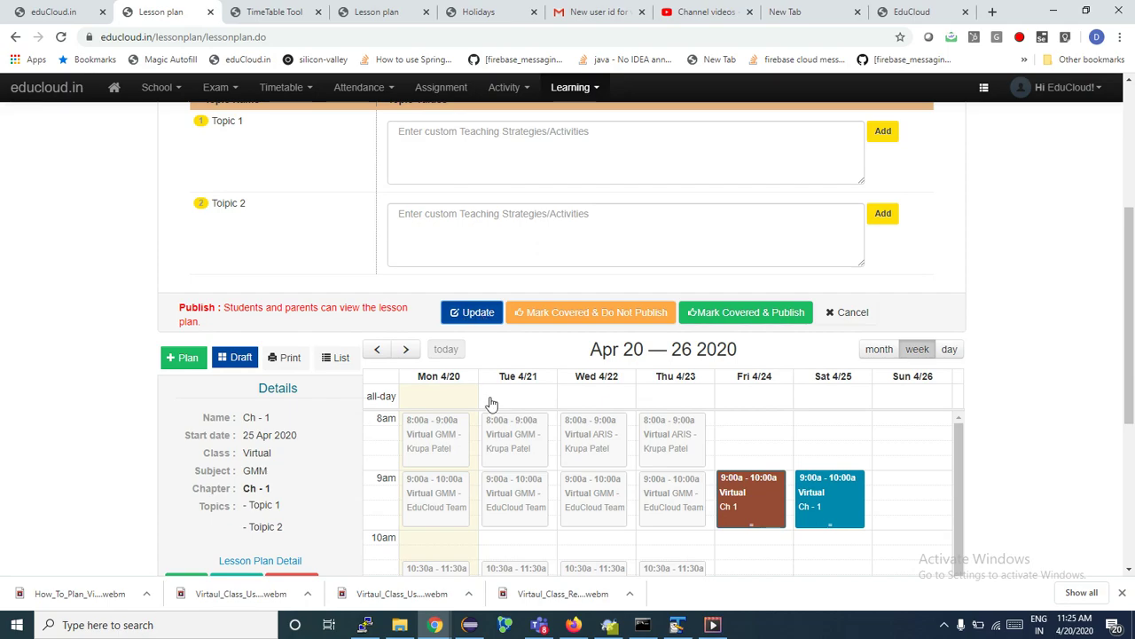
pyautogui.scroll(-1, 484, 406)
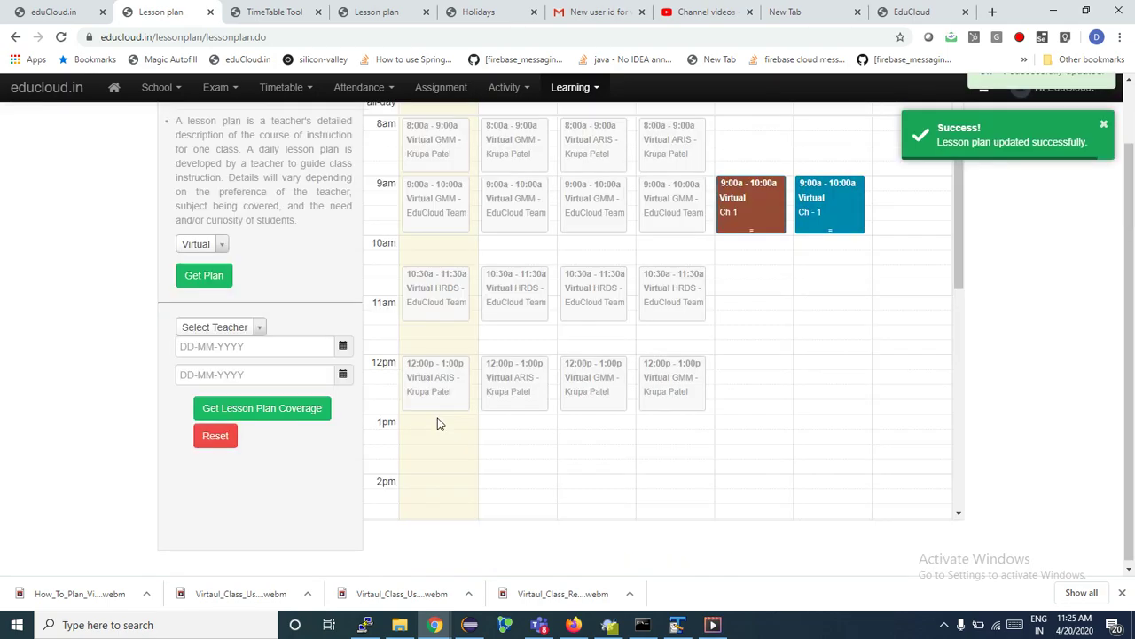
pyautogui.scroll(1, 510, 387)
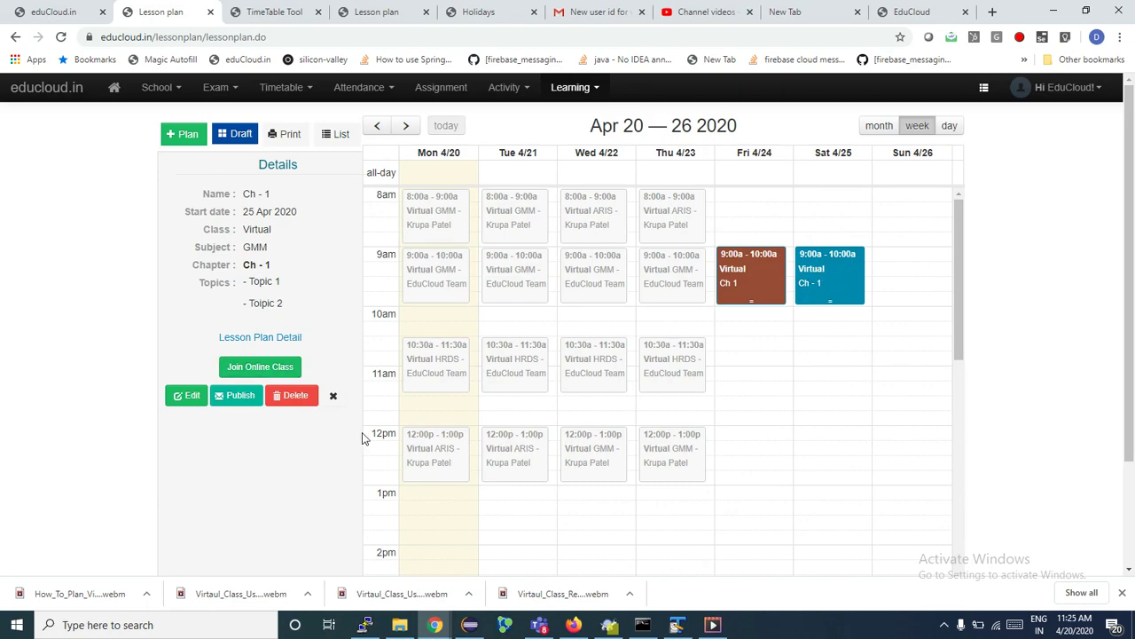
# Step: Publish the Ch - 1 lesson plan and confirm
pyautogui.click(235, 399)
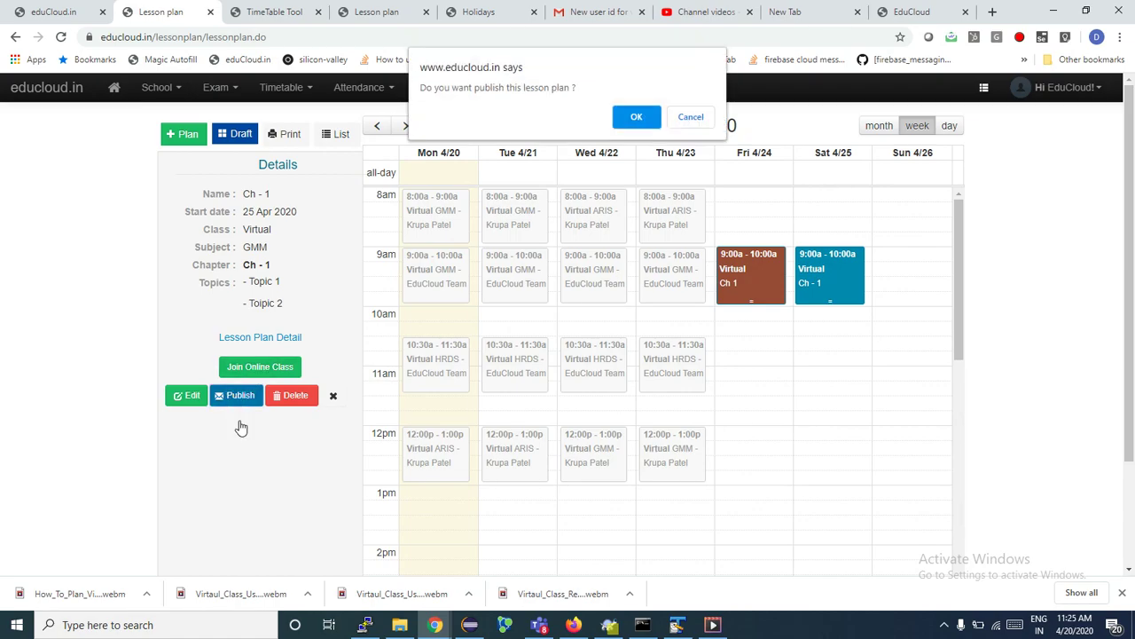
pyautogui.click(636, 119)
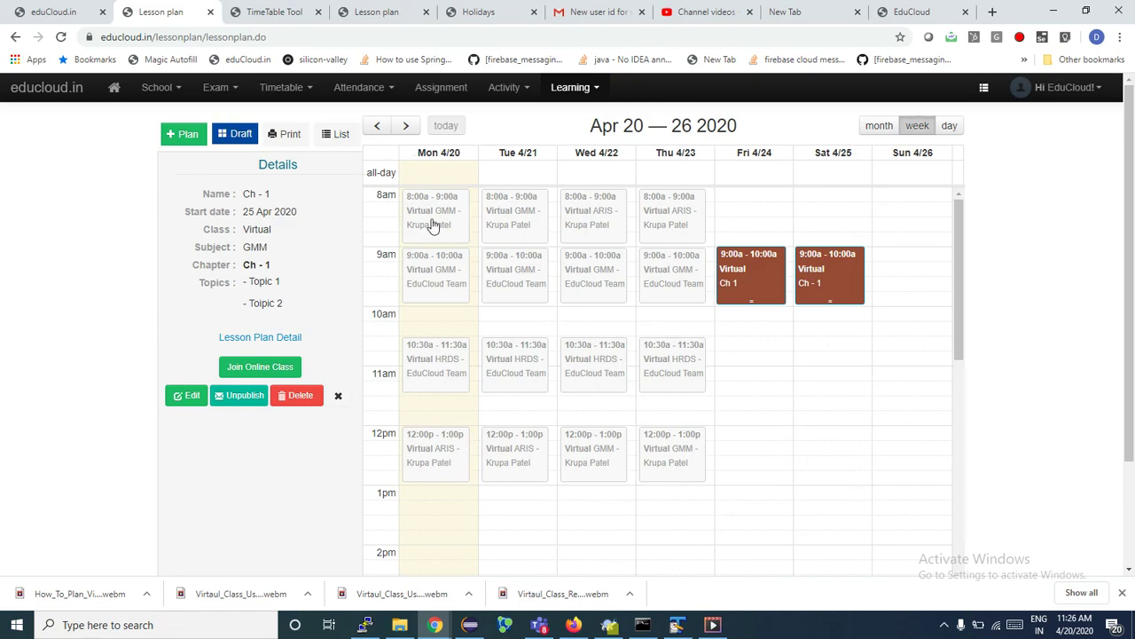
# Step: Create a plan in the Tue 4/21 9:00 GMM slot: chapter Ch - 2, topic Topic - 3, virtual class
pyautogui.click(517, 285)
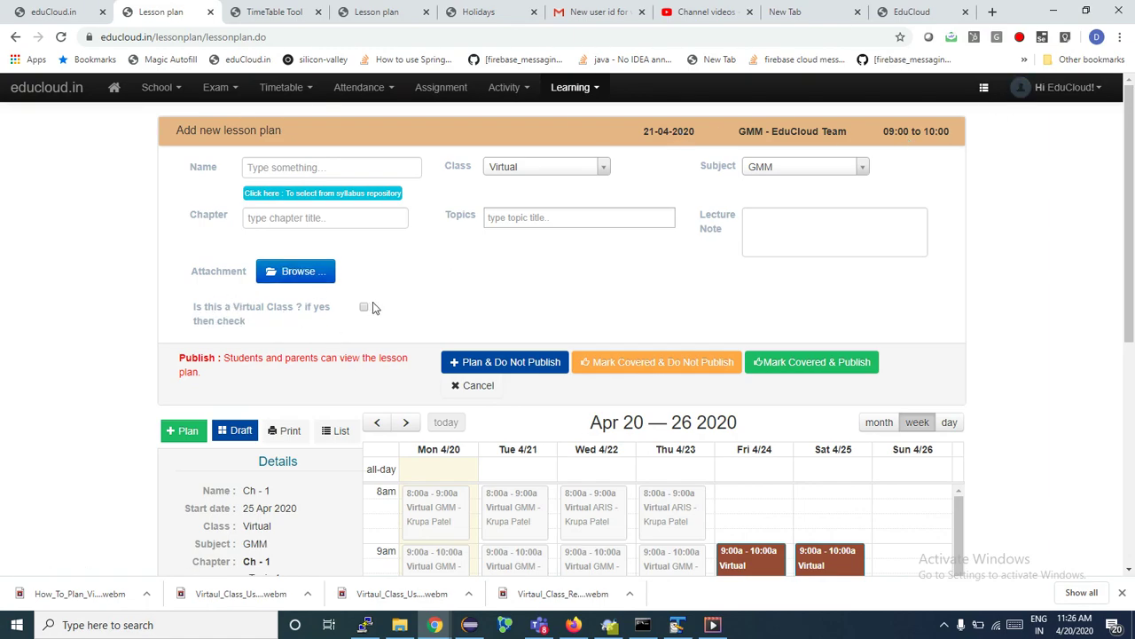
pyautogui.click(297, 222)
pyautogui.write('C')
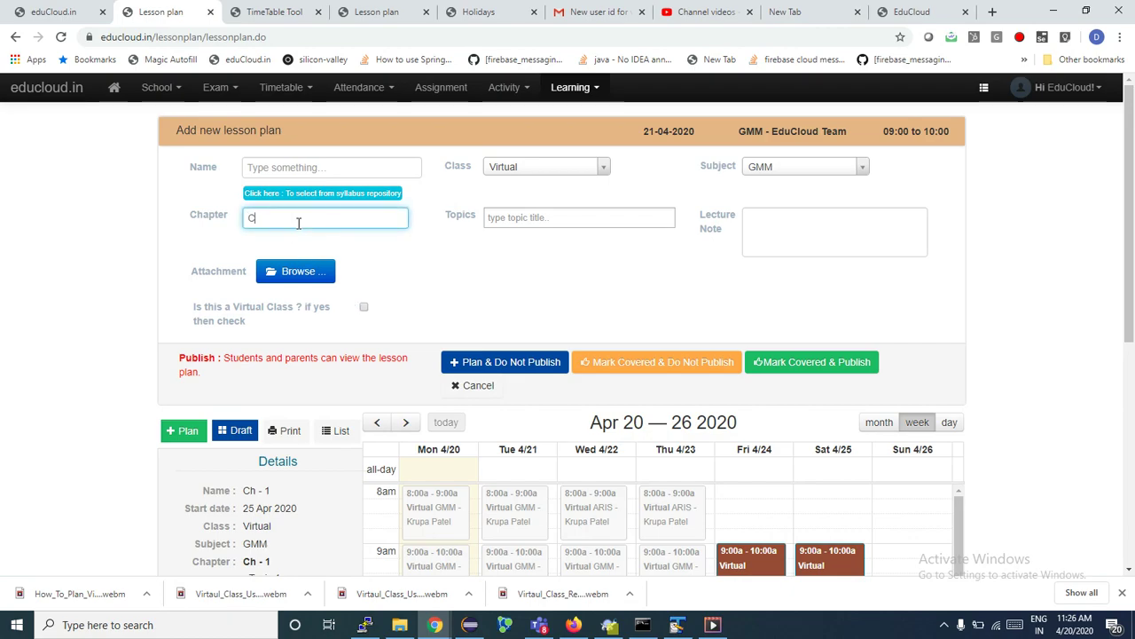
pyautogui.write('h - 2')
pyautogui.press('Return')
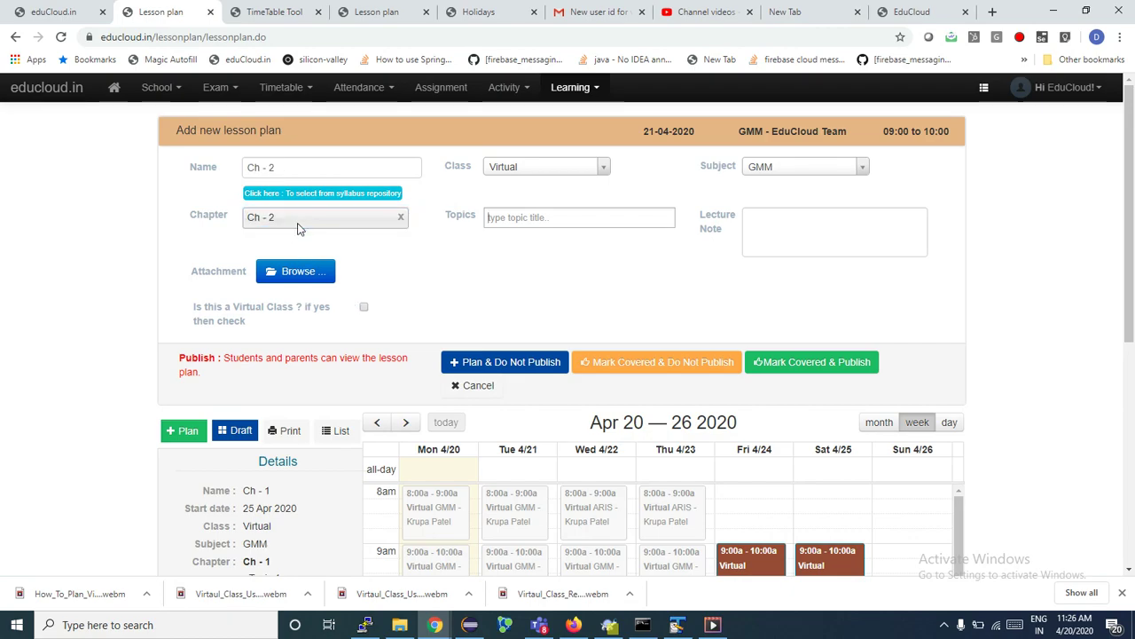
pyautogui.click(466, 221)
pyautogui.write('Topi')
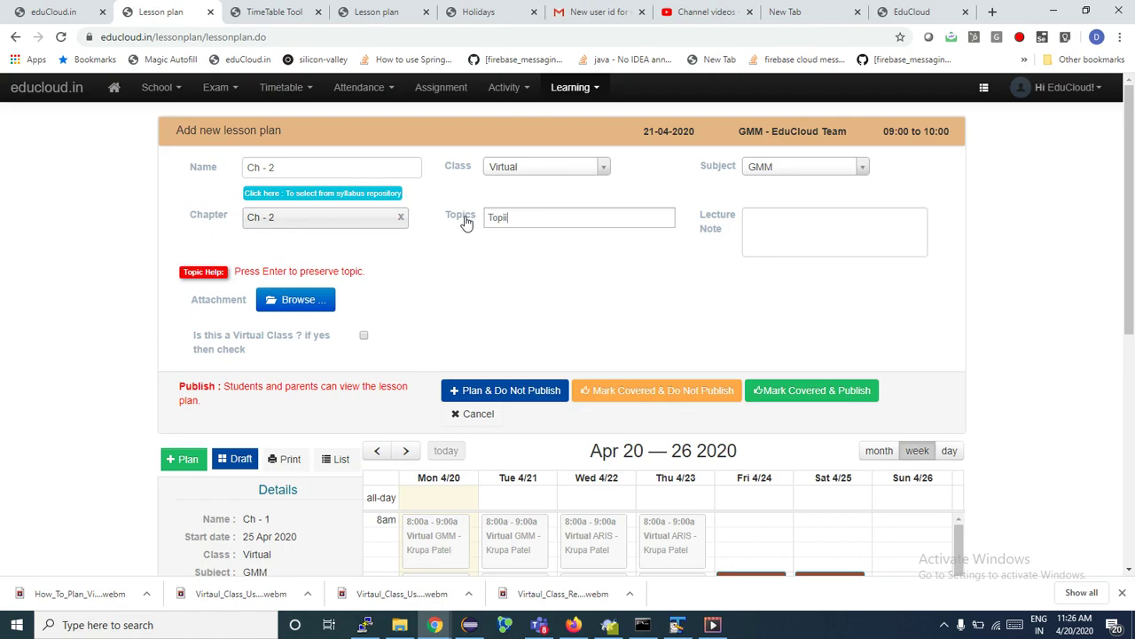
pyautogui.write('c - 3')
pyautogui.press('Return')
pyautogui.click(363, 306)
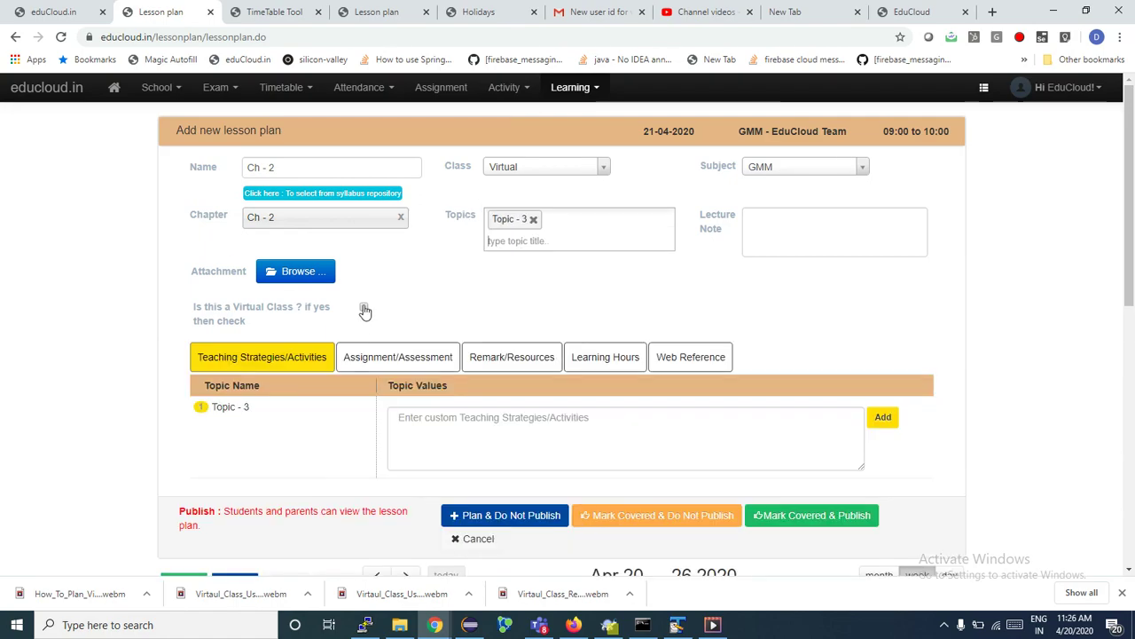
pyautogui.scroll(-2, 370, 306)
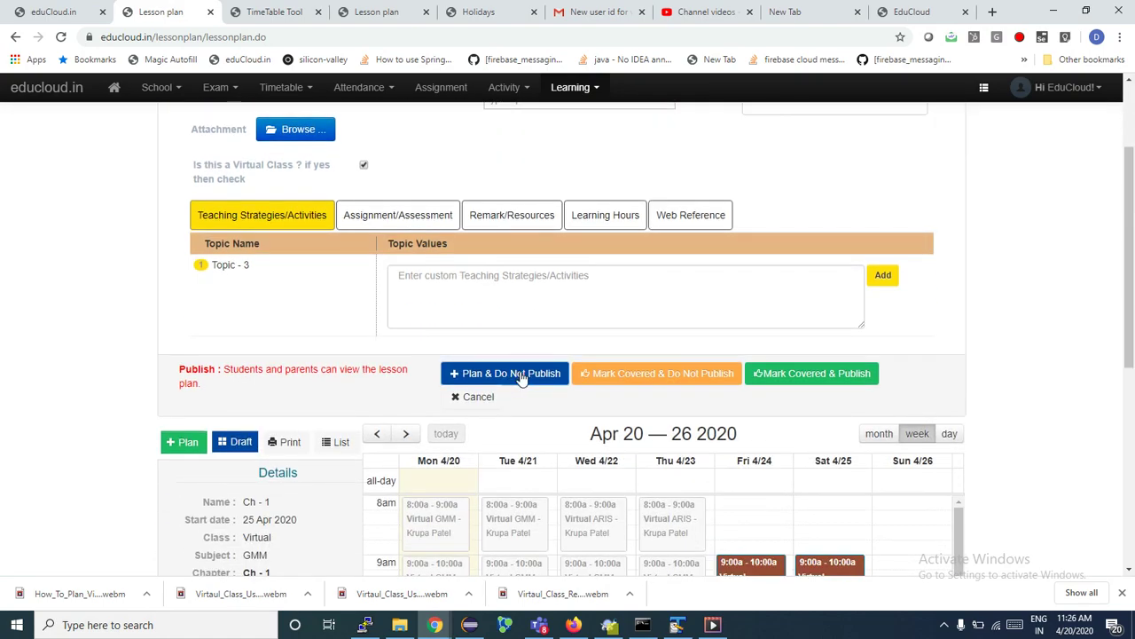
# Step: Save Ch - 2 unpublished in Tue 4/21's 9:00–10:00 slot, then publish it
pyautogui.click(522, 374)
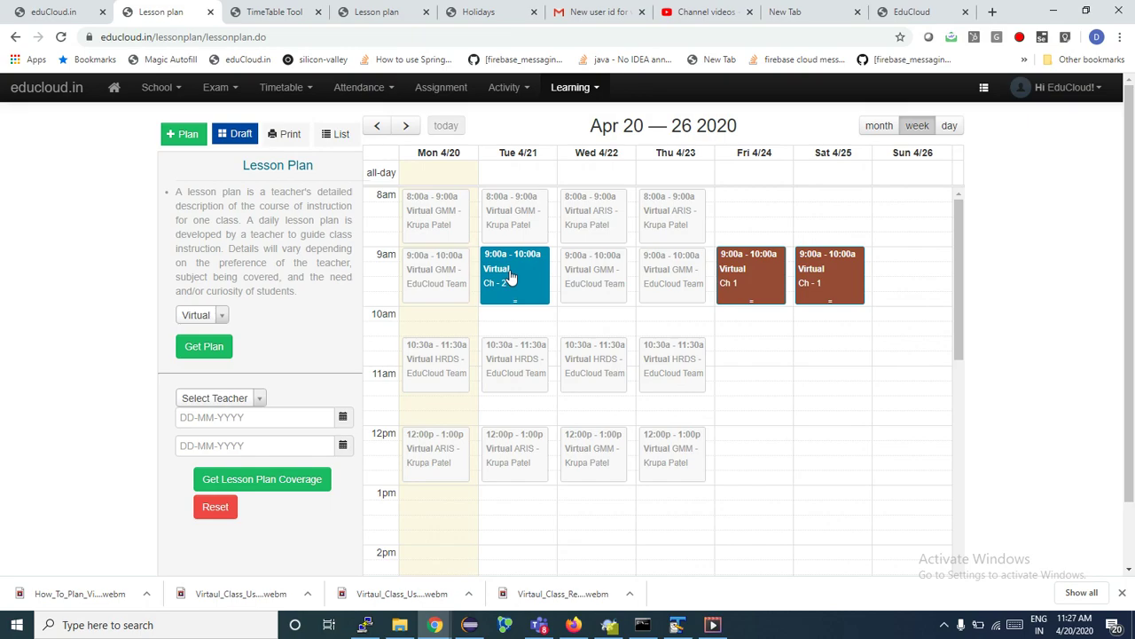
pyautogui.click(510, 278)
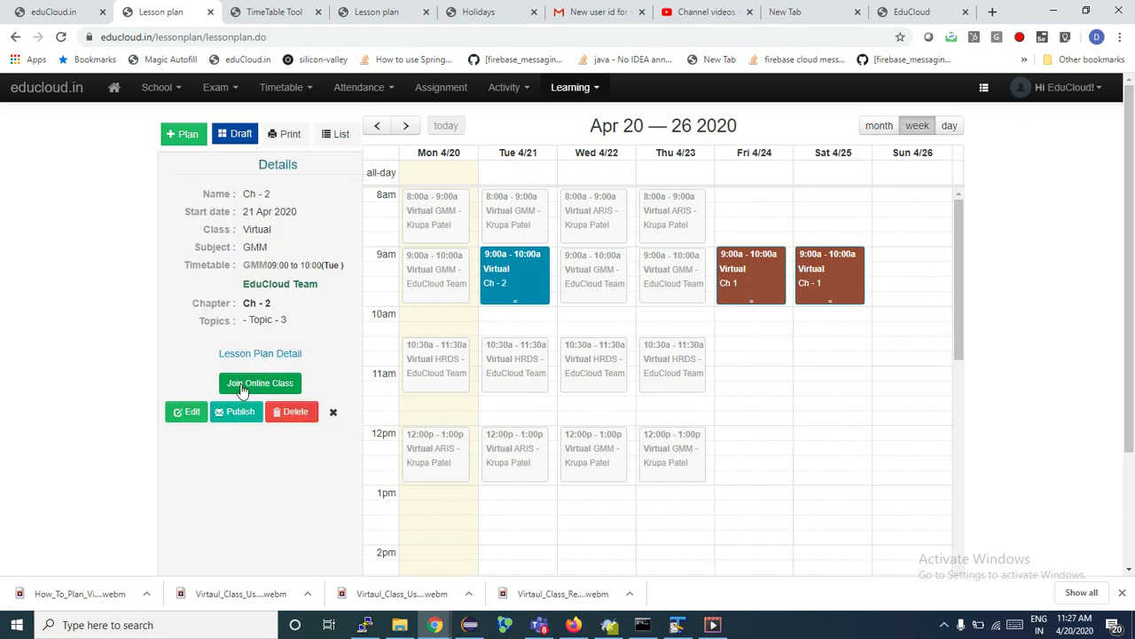
pyautogui.click(195, 411)
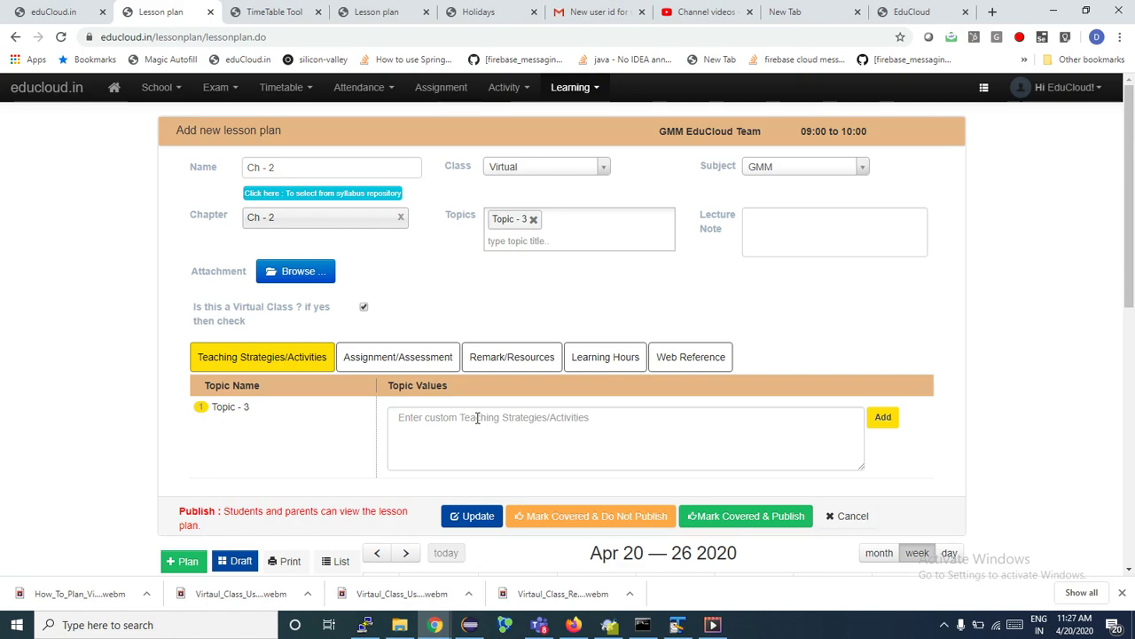
pyautogui.click(845, 516)
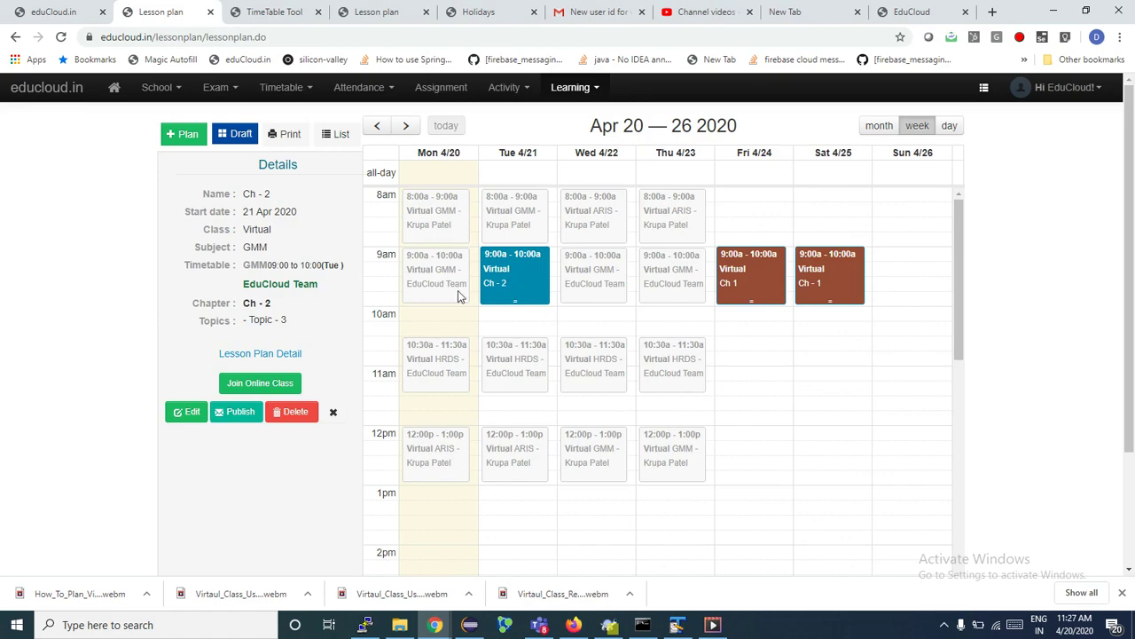
pyautogui.click(239, 413)
pyautogui.click(638, 110)
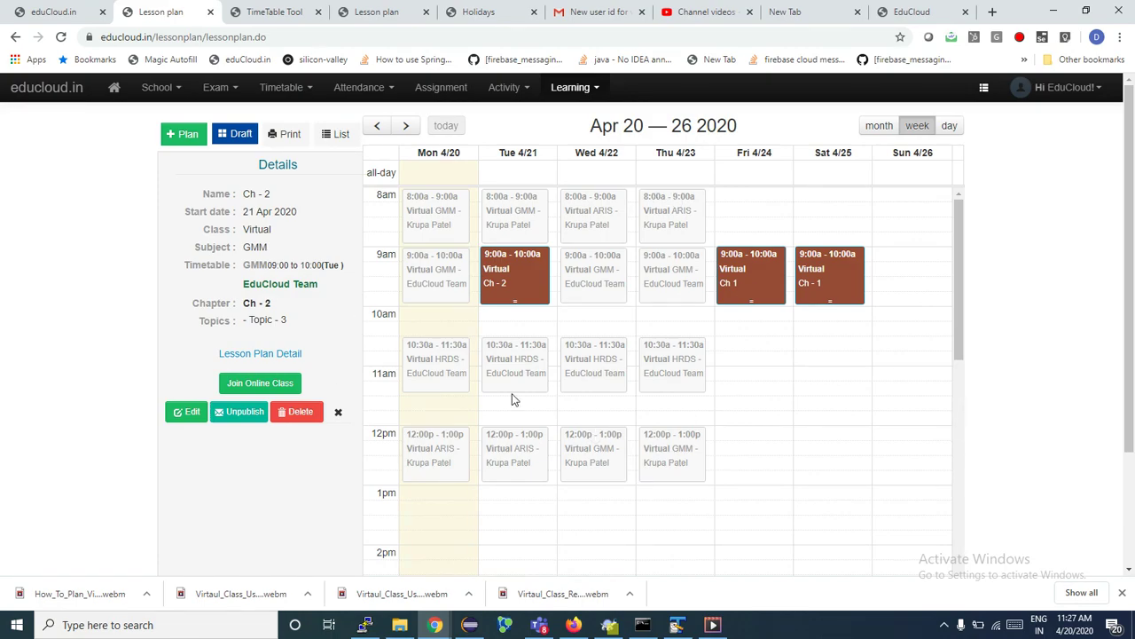
# Step: Reload the Lesson Plan page from the Learning menu
pyautogui.click(577, 87)
pyautogui.click(593, 139)
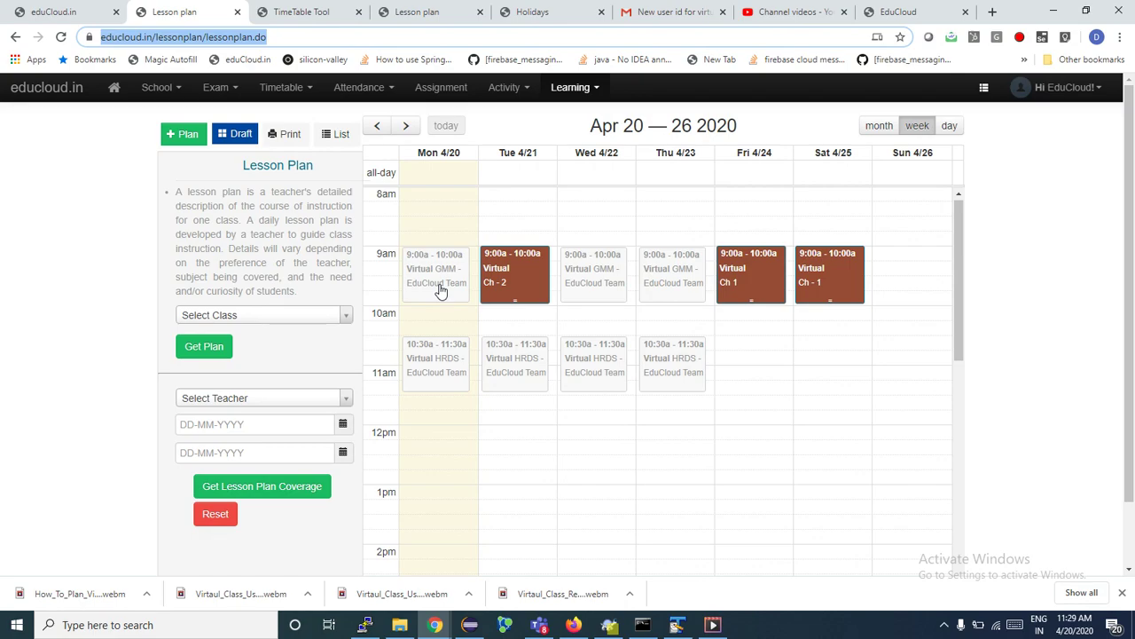
# Step: Load the Virtual class's lesson plans and start a plan for Wednesday 9:00 GMM
pyautogui.click(291, 316)
pyautogui.write('vir')
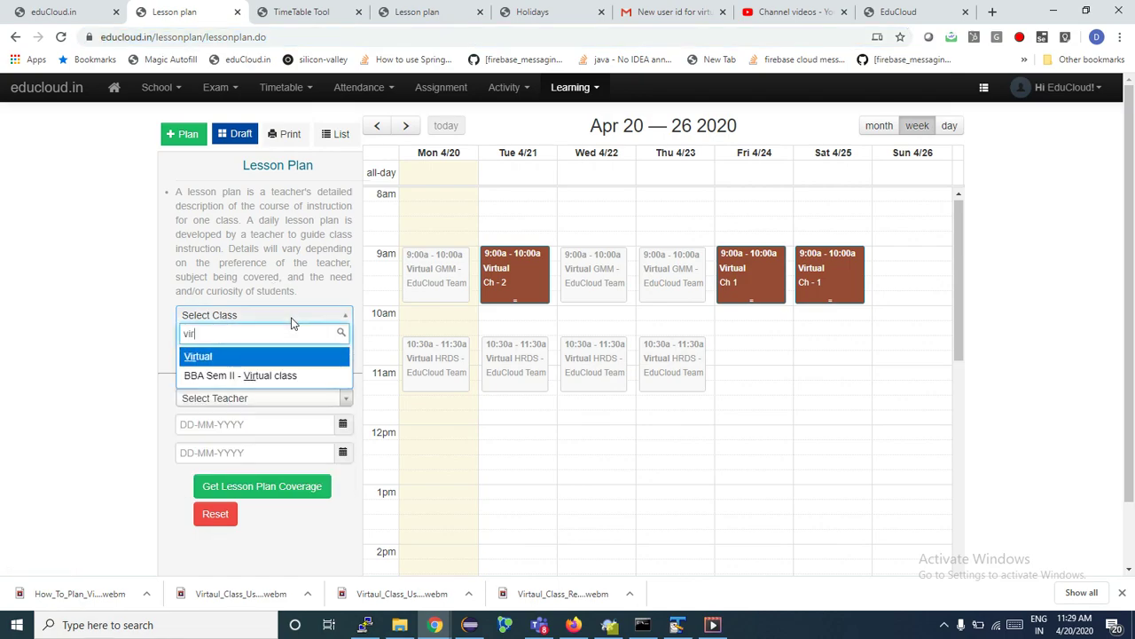
pyautogui.click(211, 356)
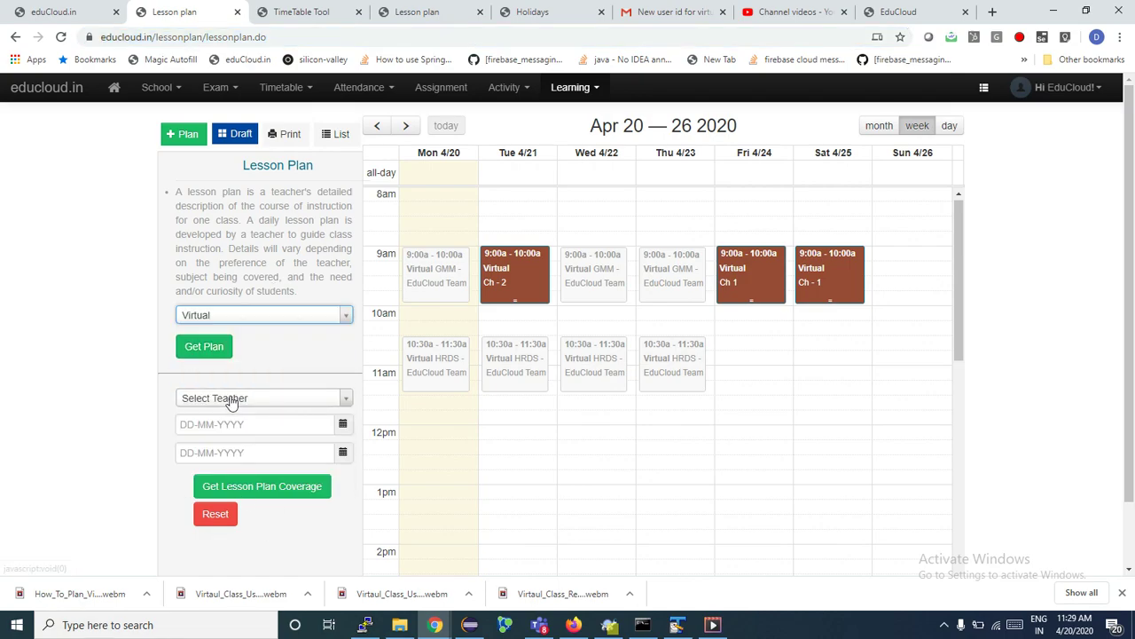
pyautogui.click(200, 347)
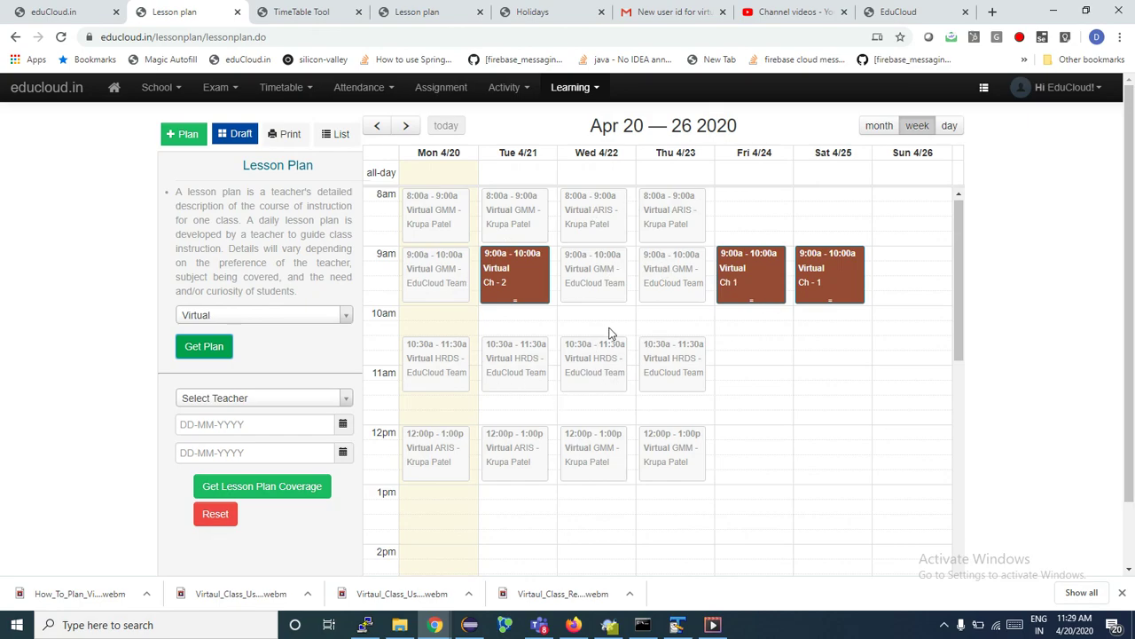
pyautogui.click(600, 271)
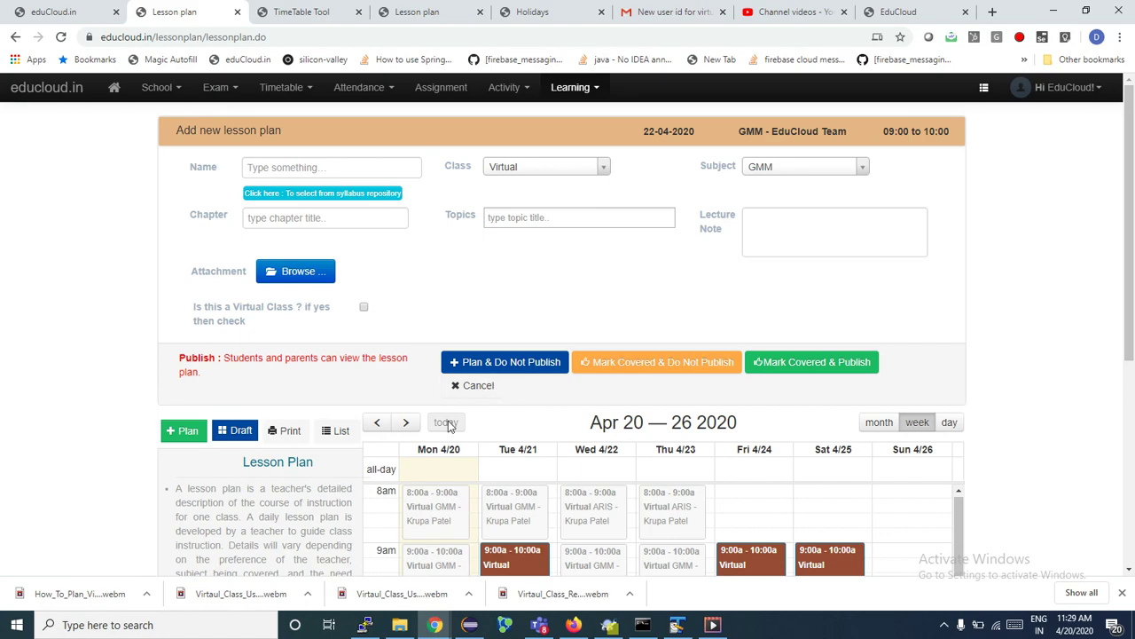
# Step: Abandon the Wednesday form and start a blank new lesson plan instead
pyautogui.scroll(-3, 479, 399)
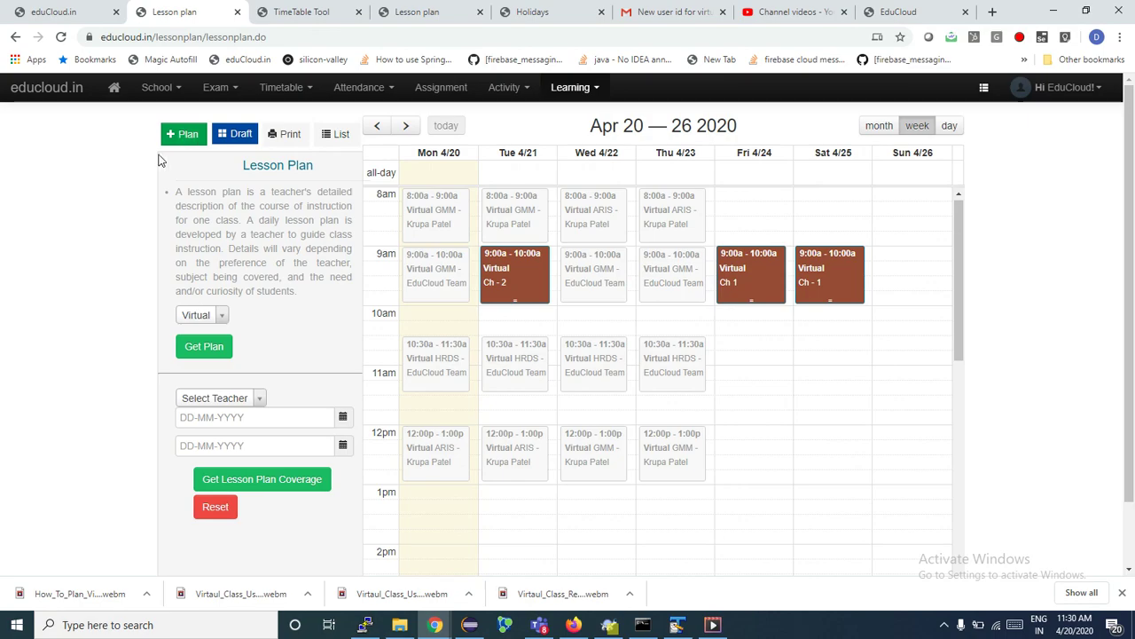
pyautogui.click(185, 139)
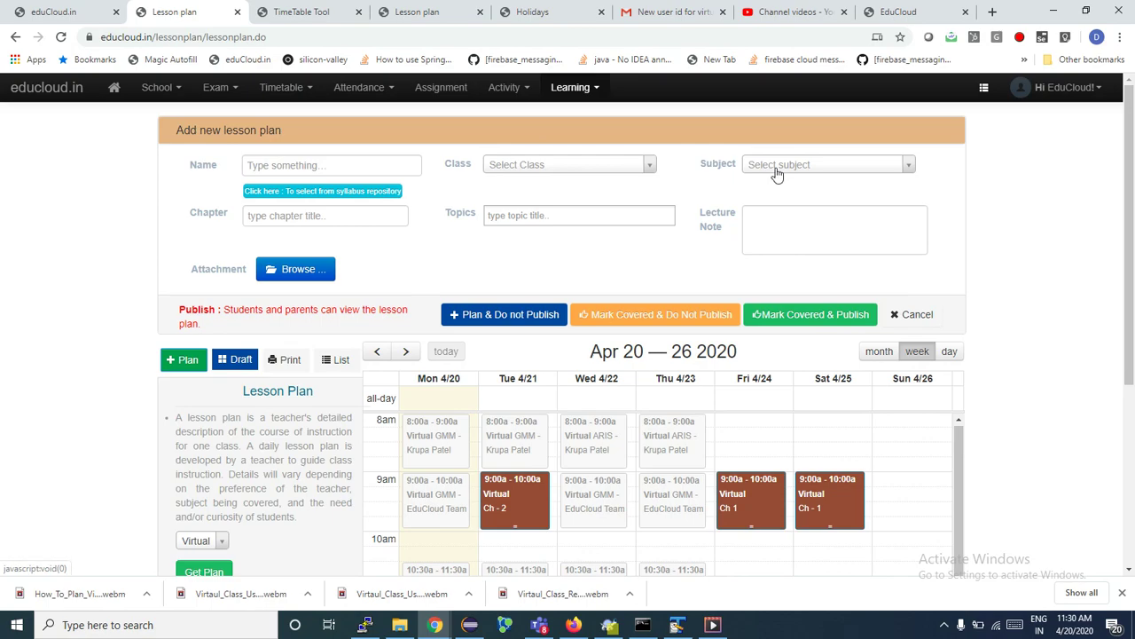
# Step: Start a new lesson plan with chapter 'Ch', class Virtual and subject ARIS
pyautogui.click(257, 215)
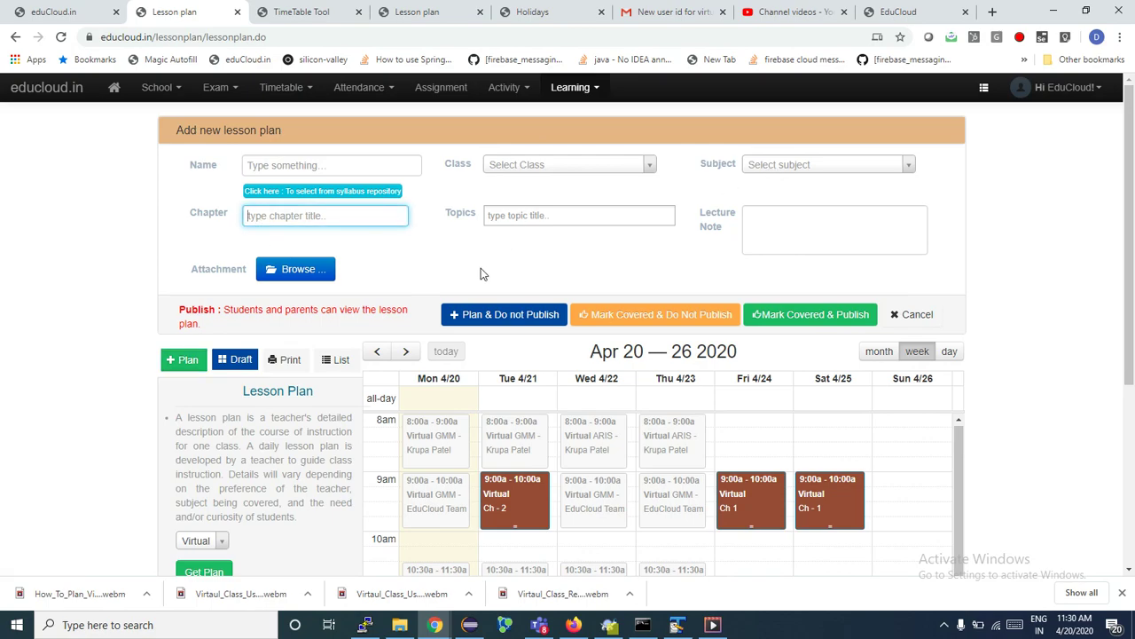
pyautogui.write('Ch')
pyautogui.press('Return')
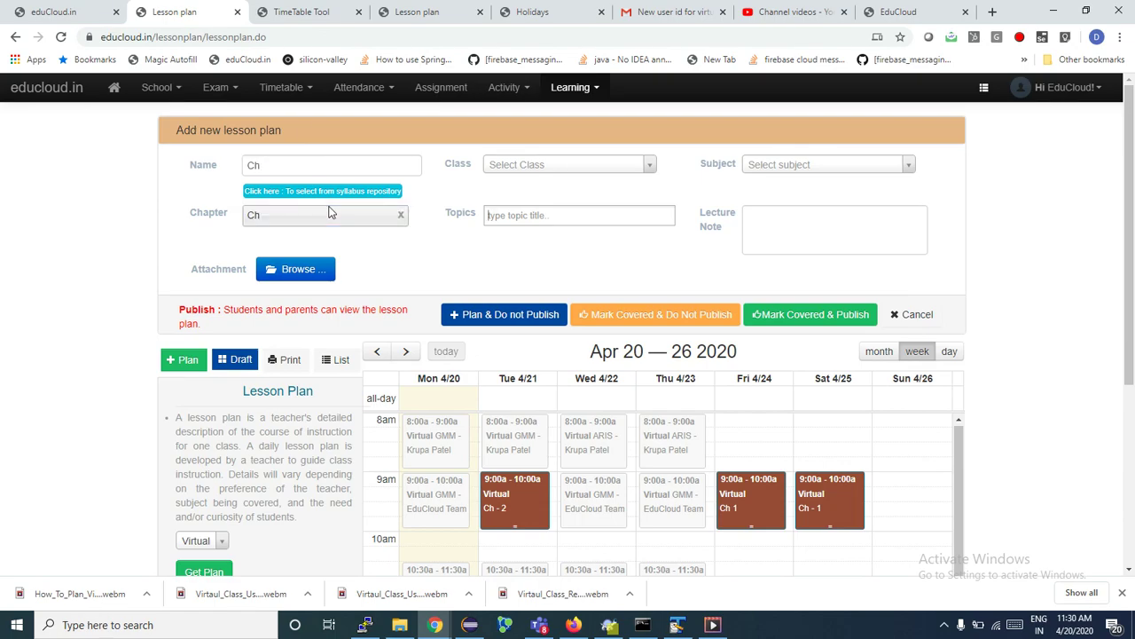
pyautogui.click(507, 166)
pyautogui.write('vir')
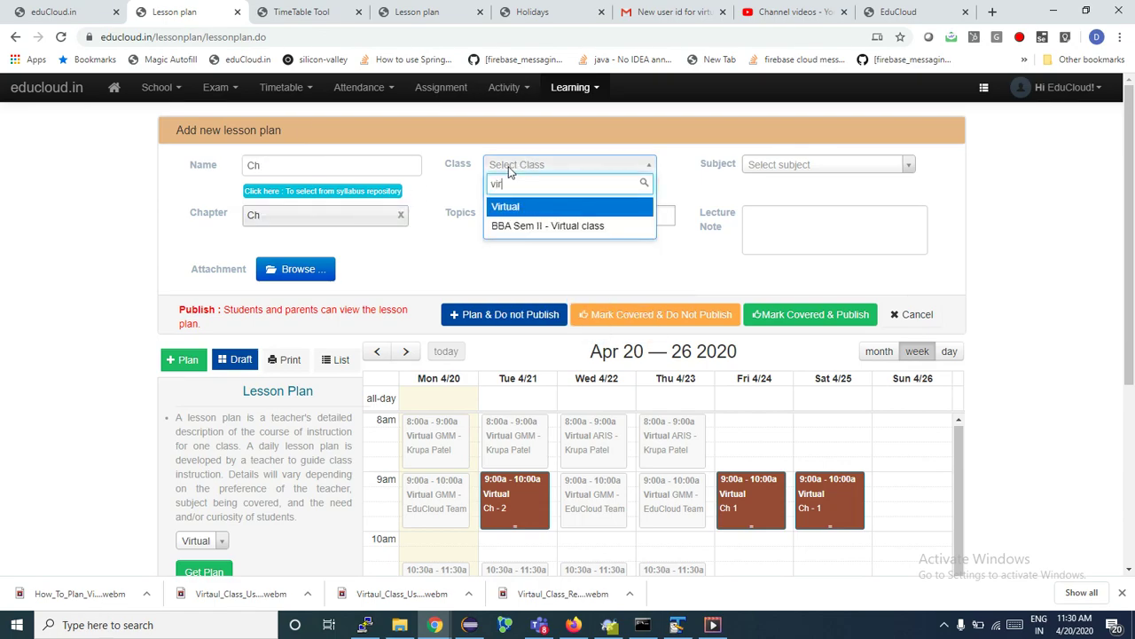
pyautogui.press('Return')
pyautogui.click(775, 165)
pyautogui.click(777, 243)
# Step: Add topic 'topic - 5', save the plan unpublished, and place it on Sunday 4/26
pyautogui.click(521, 218)
pyautogui.write('to')
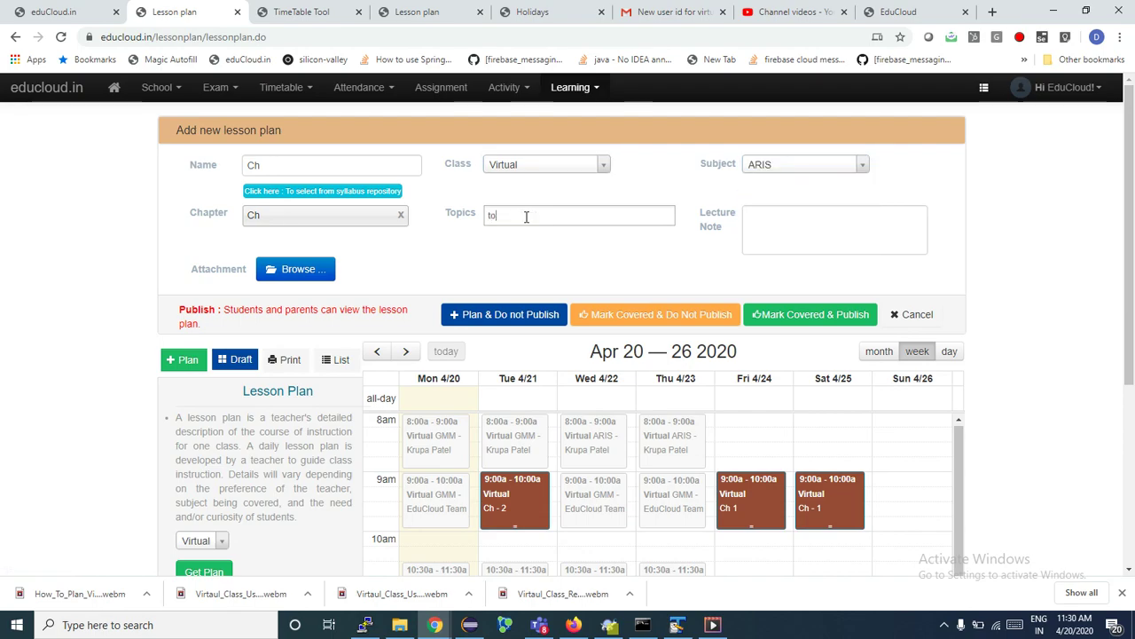
pyautogui.write('pic - 5')
pyautogui.press('Return')
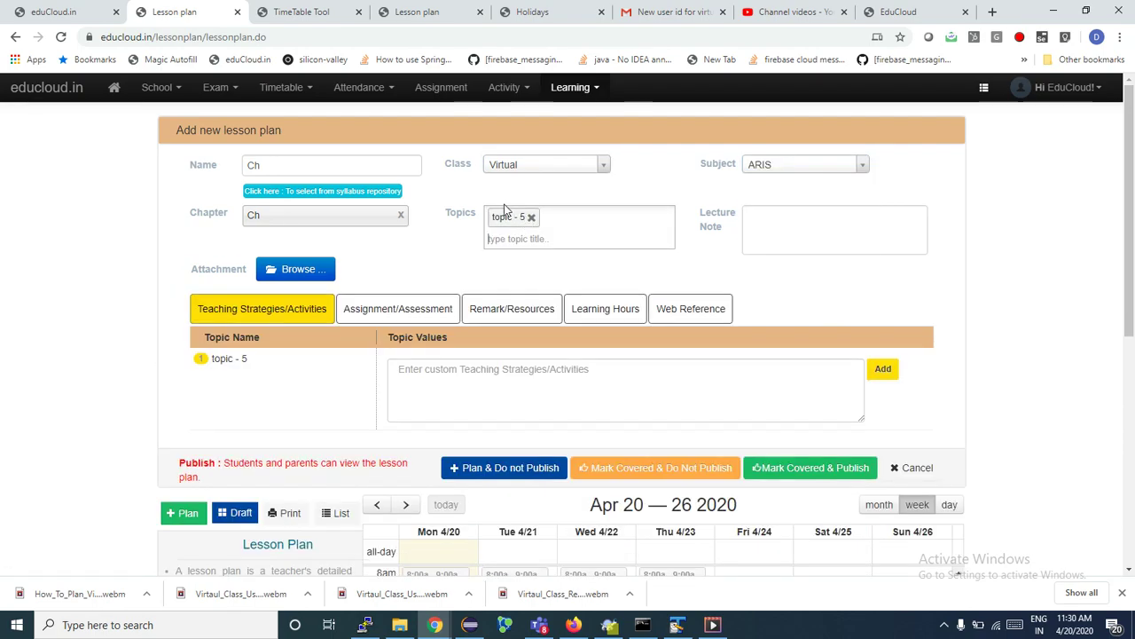
pyautogui.click(486, 471)
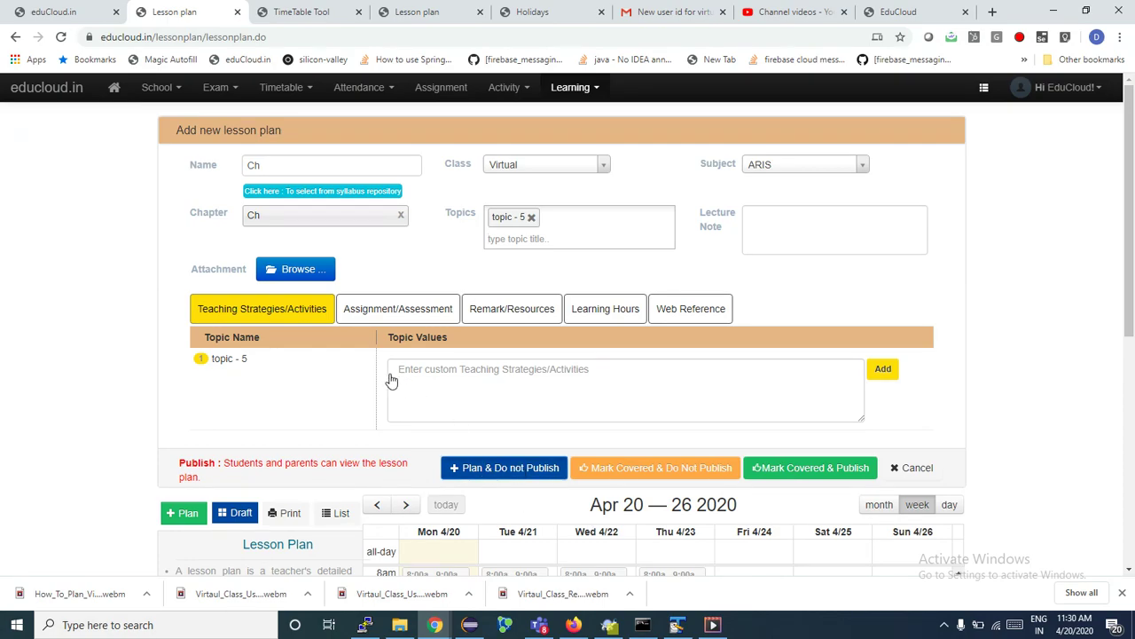
pyautogui.moveTo(189, 185); pyautogui.dragTo(887, 321)
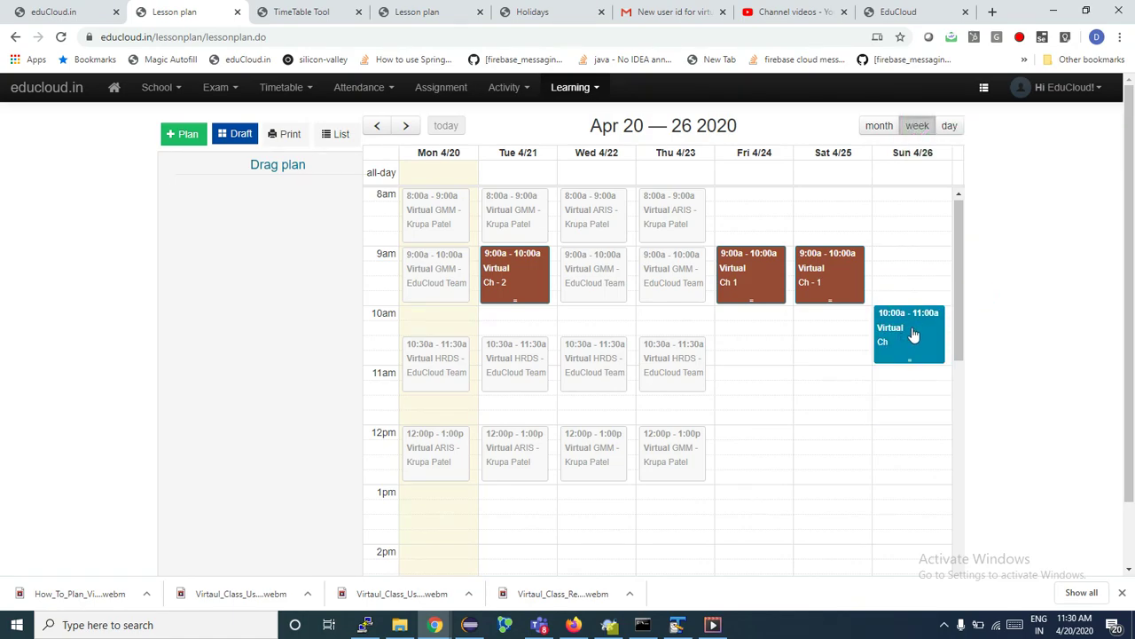
# Step: Edit the Sunday 4/26 10:00–11:00 Ch lesson to tick Virtual Class and save the update
pyautogui.click(914, 333)
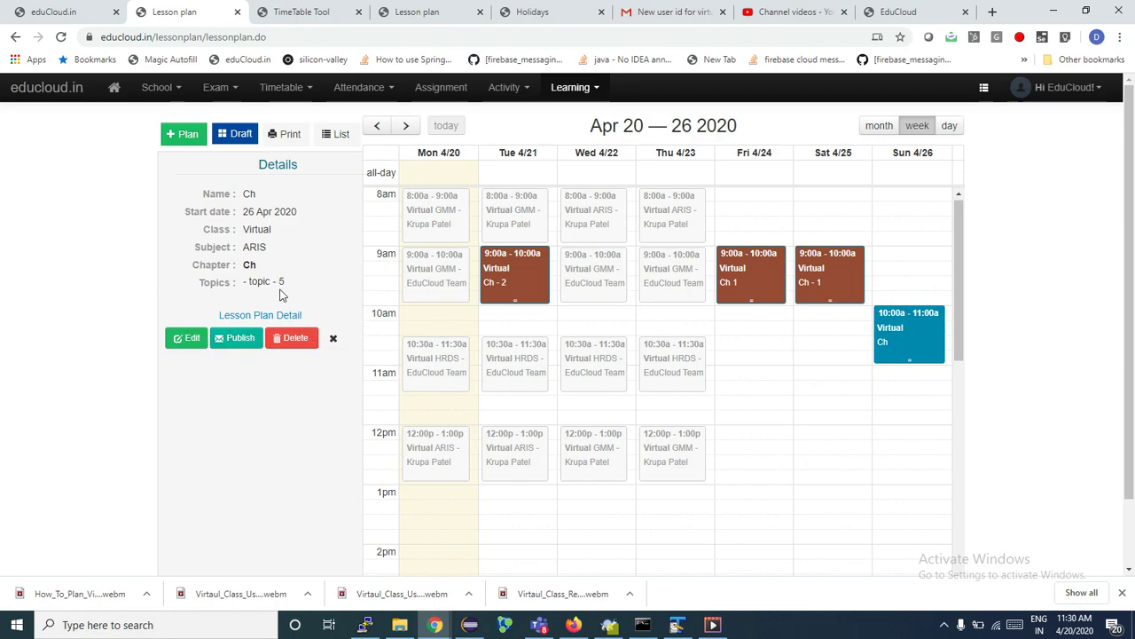
pyautogui.click(180, 340)
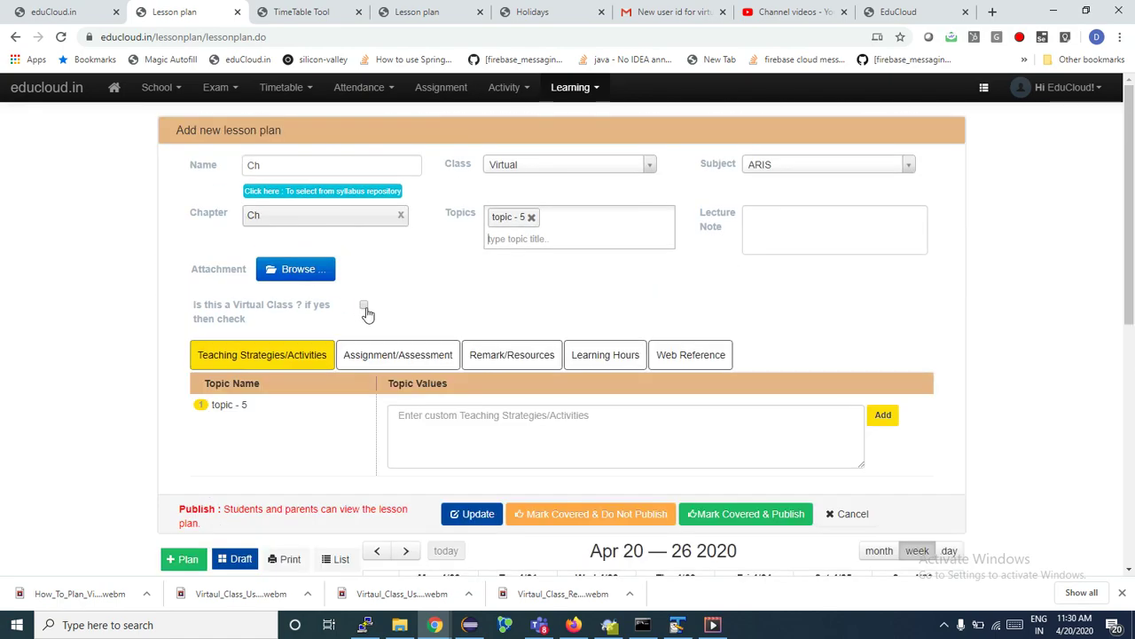
pyautogui.scroll(-2, 364, 309)
pyautogui.click(473, 373)
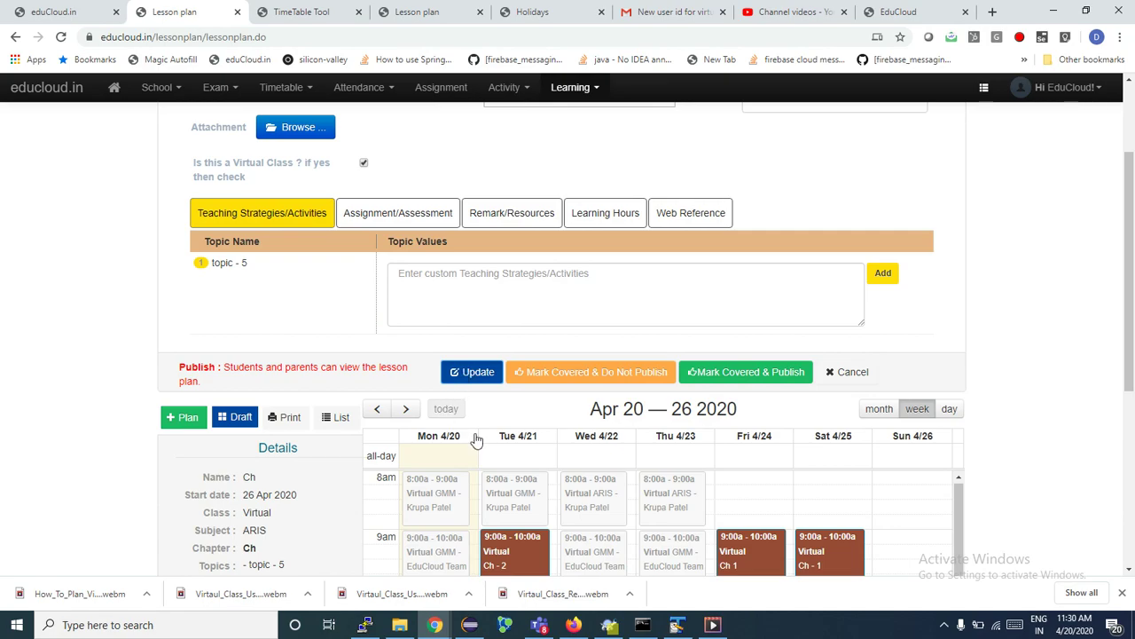
pyautogui.click(537, 377)
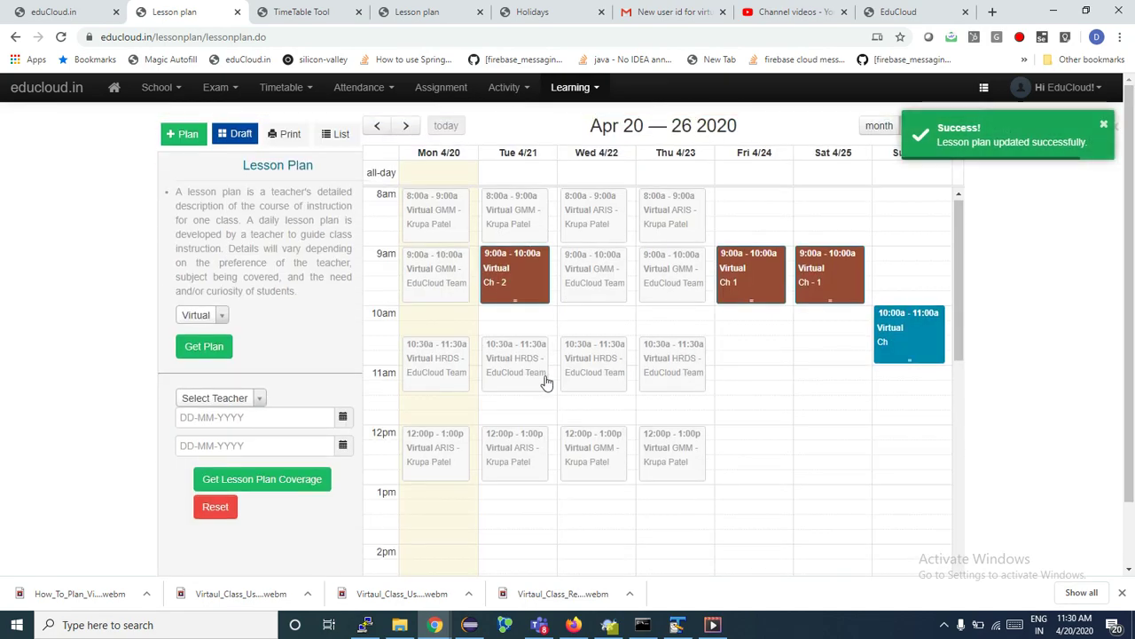
pyautogui.click(908, 337)
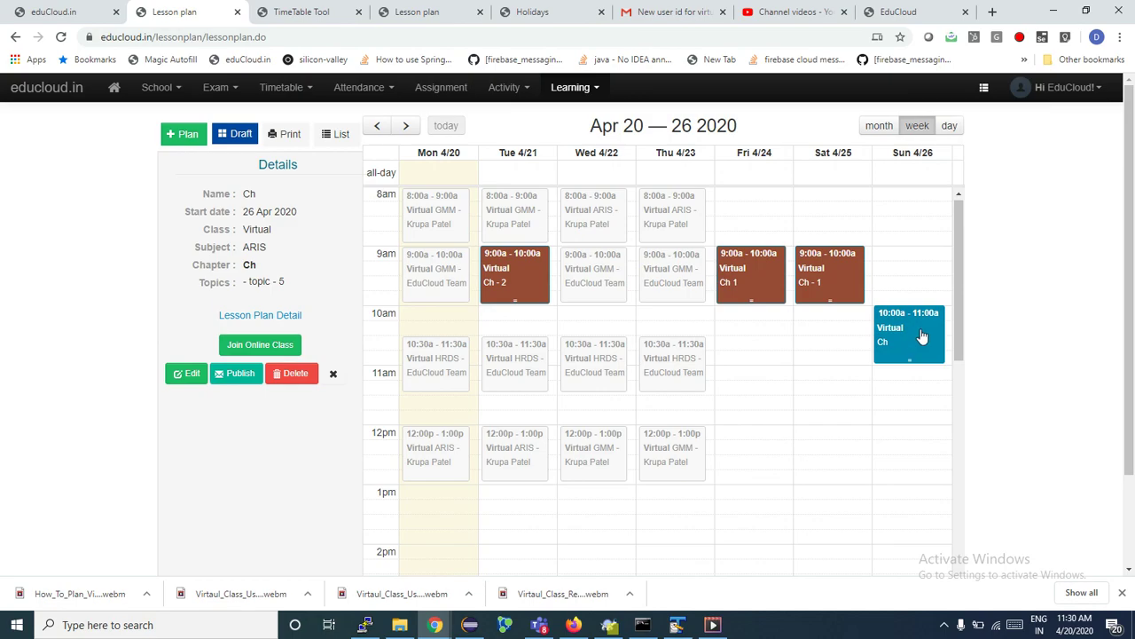
# Step: Publish the Sunday Ch lesson plan, confirm it, and join its online class
pyautogui.click(232, 376)
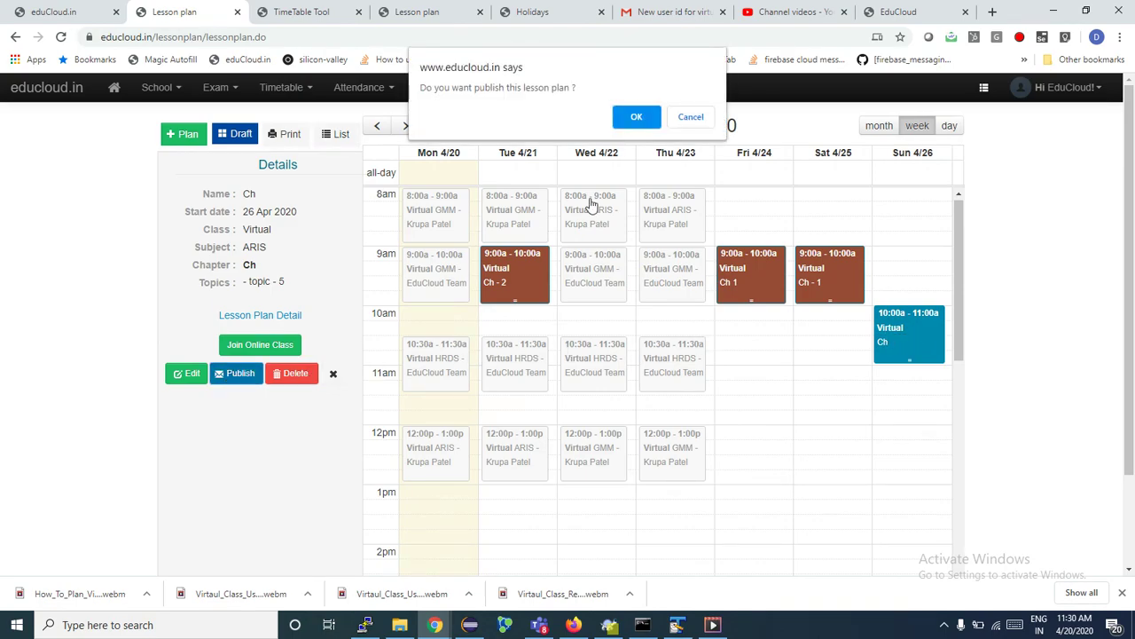
pyautogui.click(636, 116)
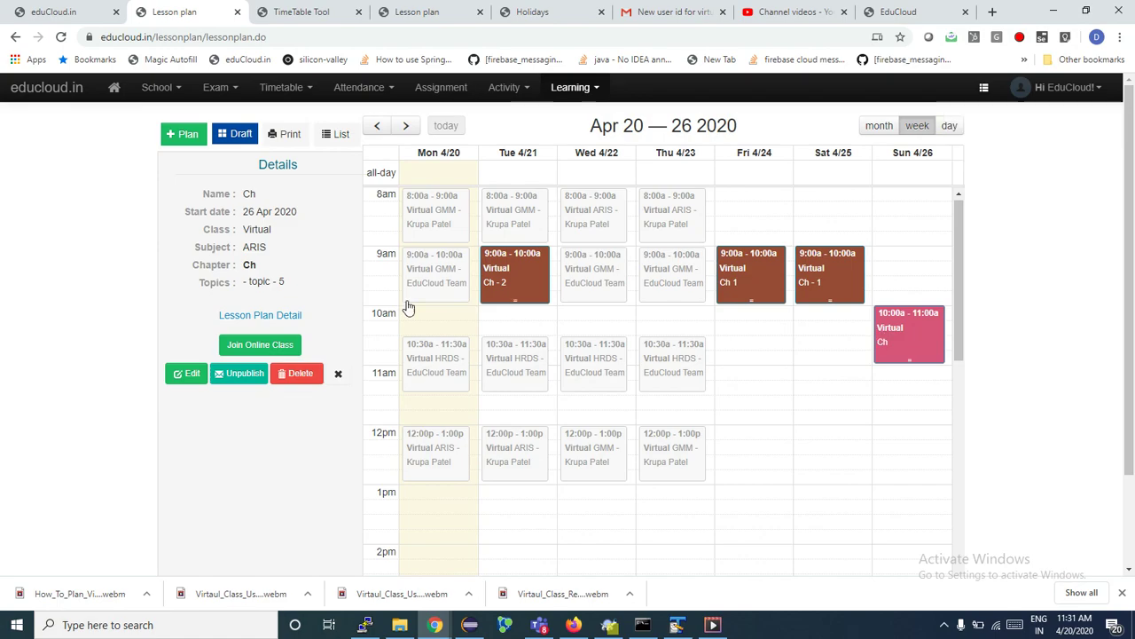
pyautogui.click(259, 345)
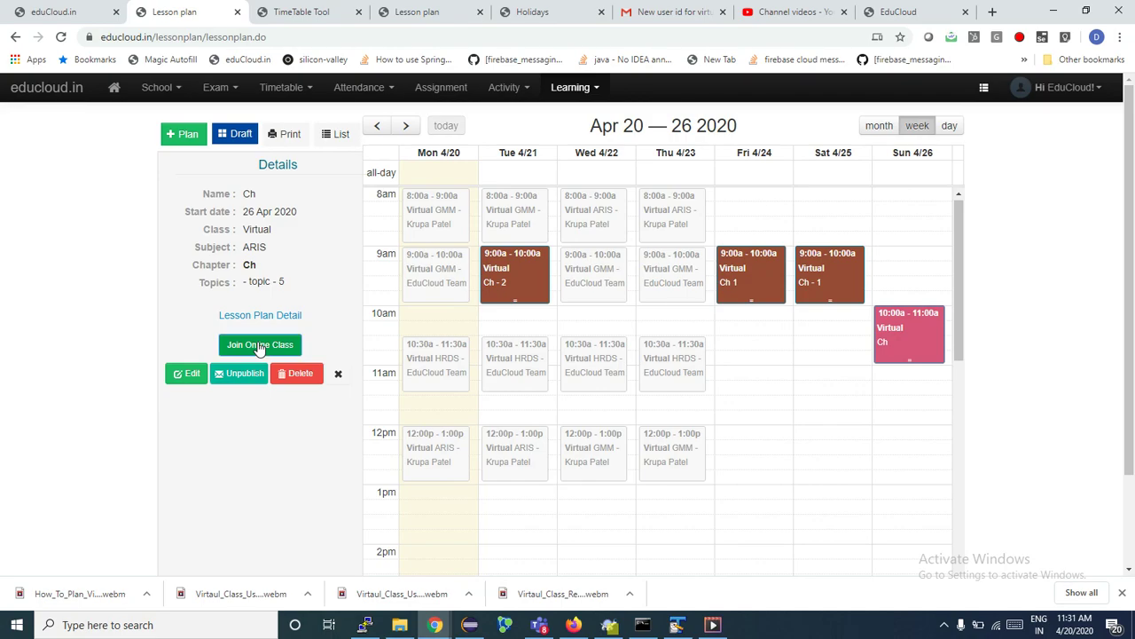